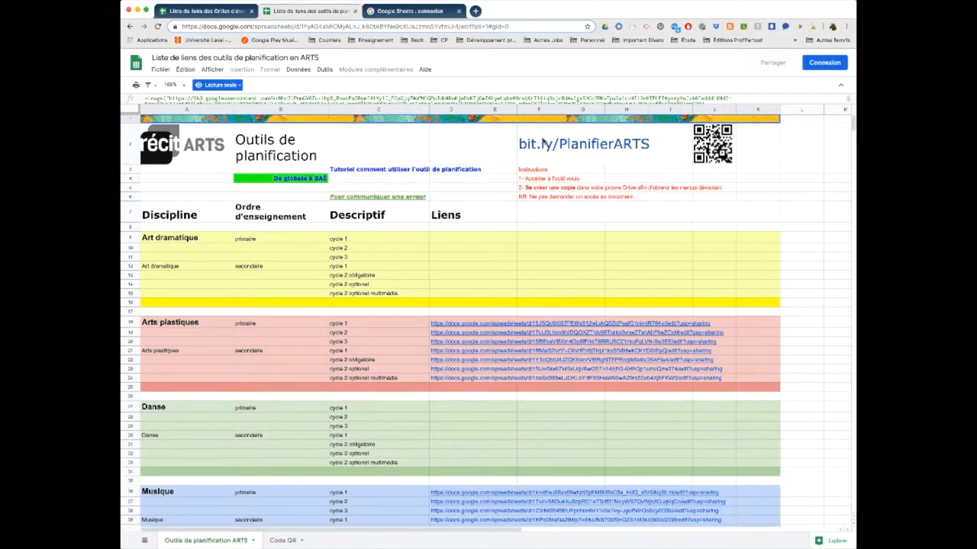
- Create a copy of Planification Musique secondaire cycle 2 Obligatoire from its link in the Musique section of the planning tools list
{"action": "scroll", "coordinate": [333, 342], "scroll_direction": "down", "scroll_amount": 2}
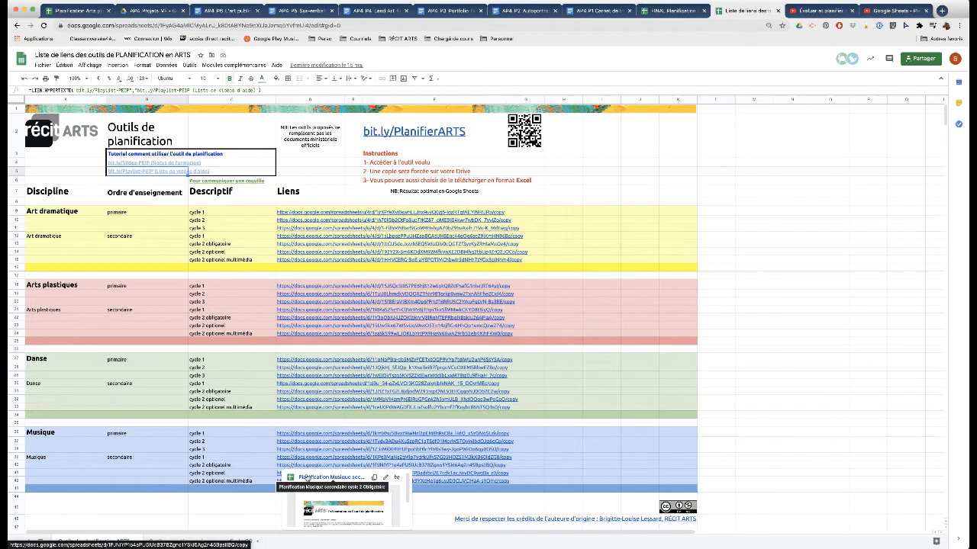
{"action": "left_click", "coordinate": [307, 476]}
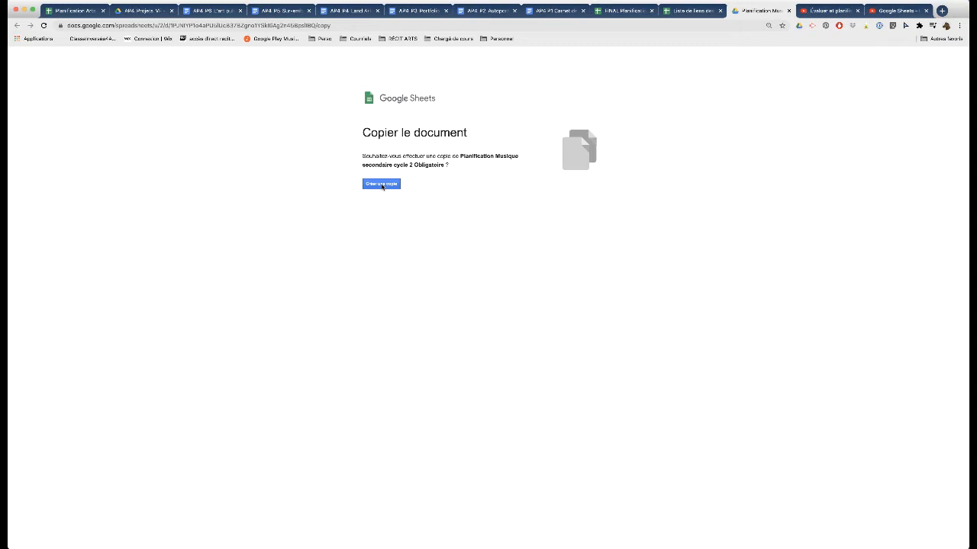
{"action": "left_click", "coordinate": [382, 186]}
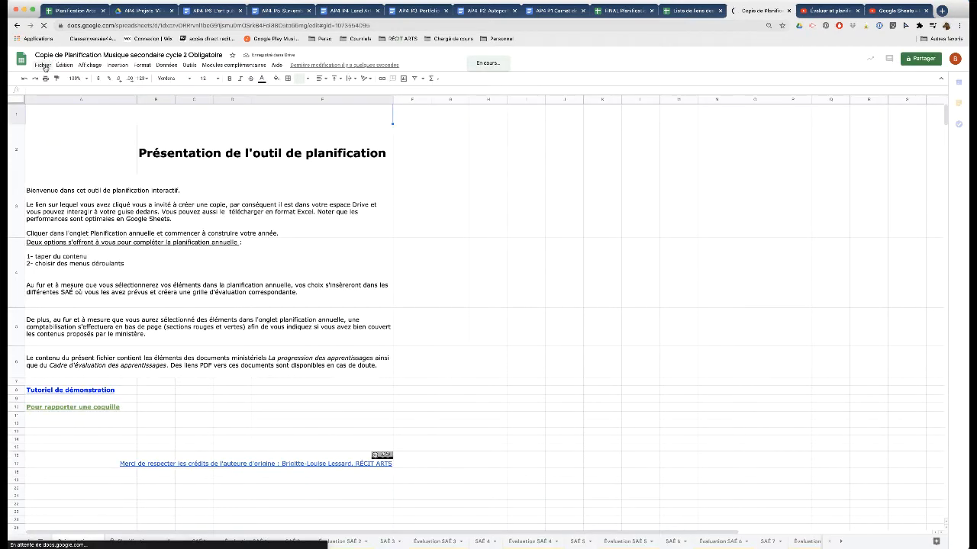
{"action": "left_click", "coordinate": [43, 65]}
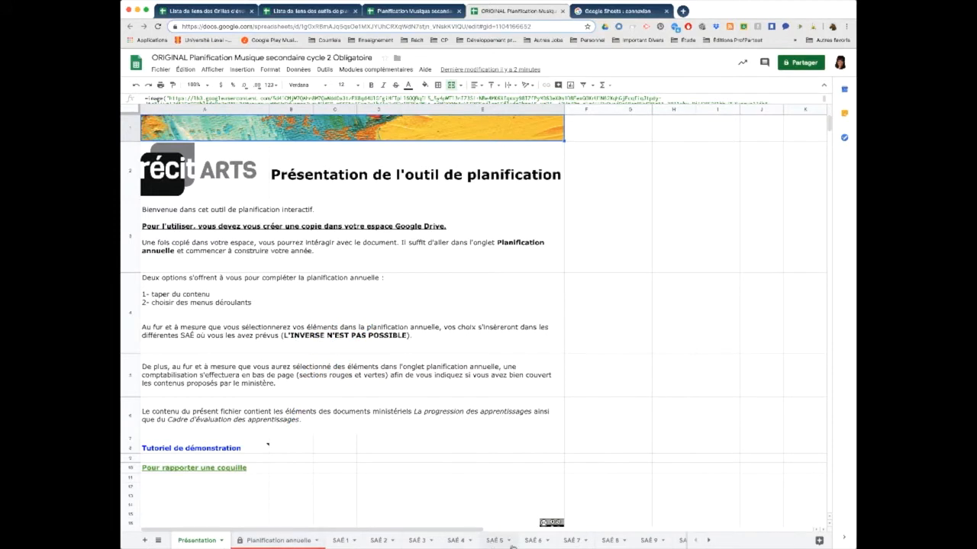
- Open the Planification annuelle sheet and set its zoom to 75%
{"action": "left_click", "coordinate": [706, 541]}
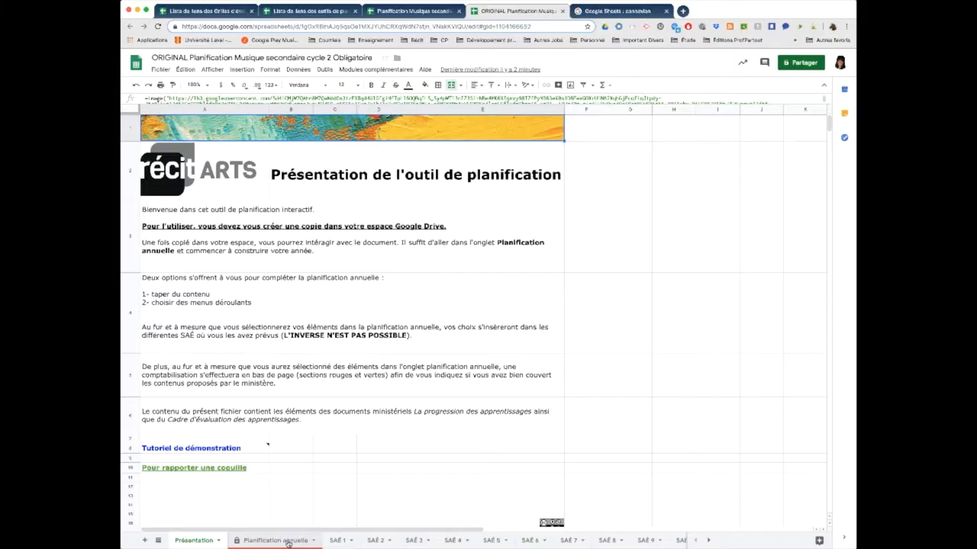
{"action": "left_click", "coordinate": [287, 541]}
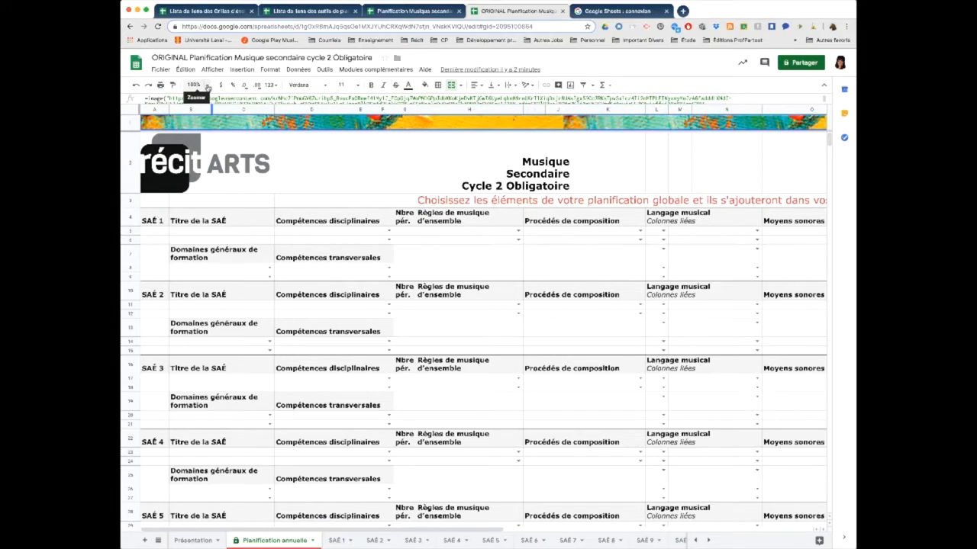
{"action": "left_click", "coordinate": [206, 87]}
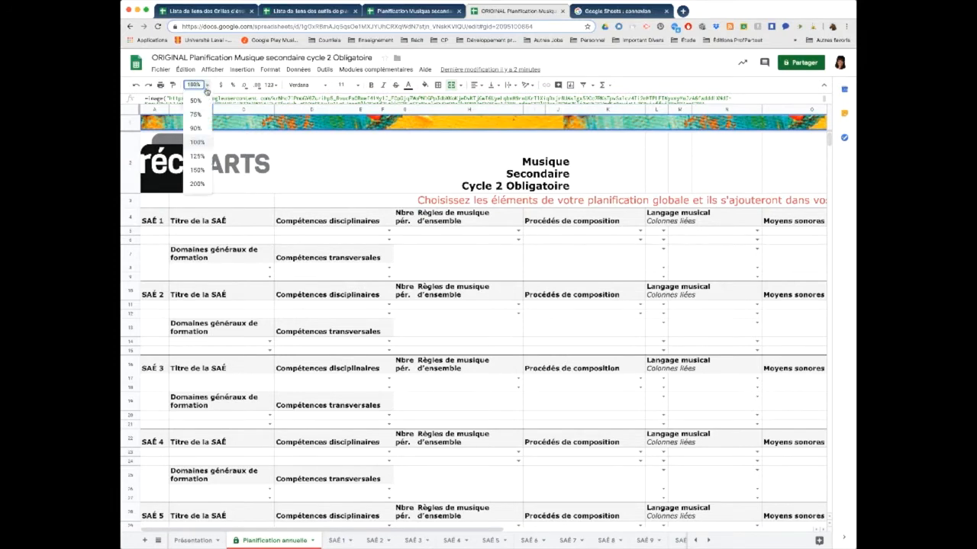
{"action": "left_click", "coordinate": [196, 114]}
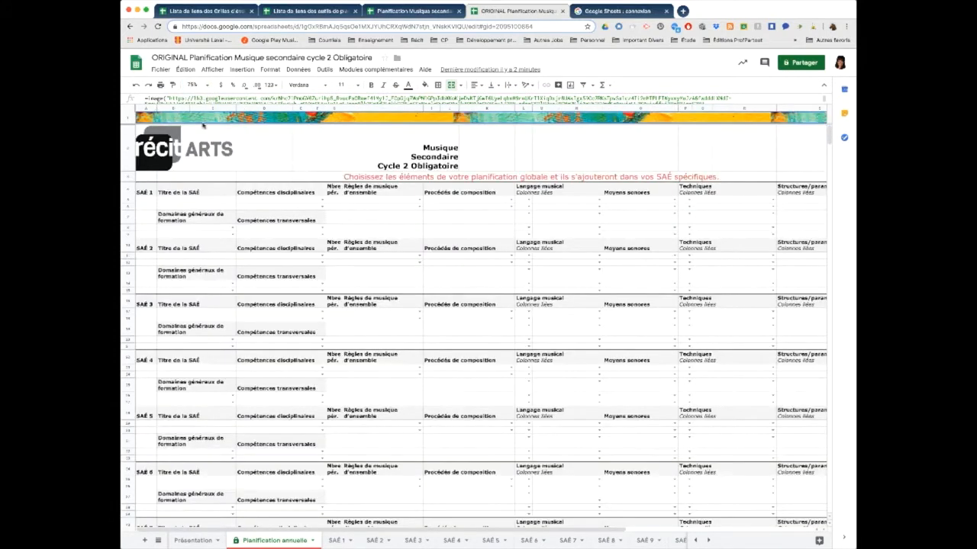
- Title SAÉ 1 "Musique de départ" and set its disciplinary competency to C1-Créer des oeuvres musicales
{"action": "left_click", "coordinate": [171, 201]}
{"action": "type", "text": "Musique de départ"}
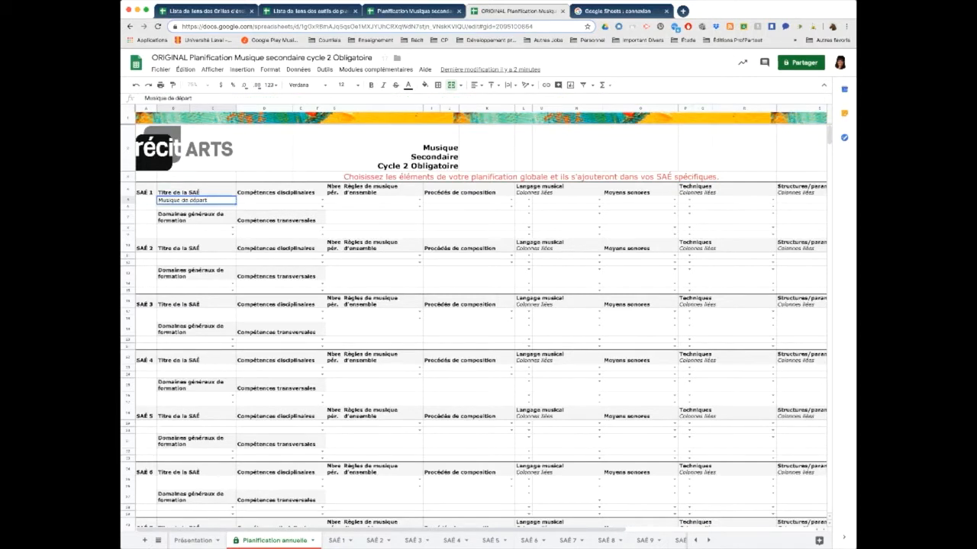
{"action": "key", "text": "Tab"}
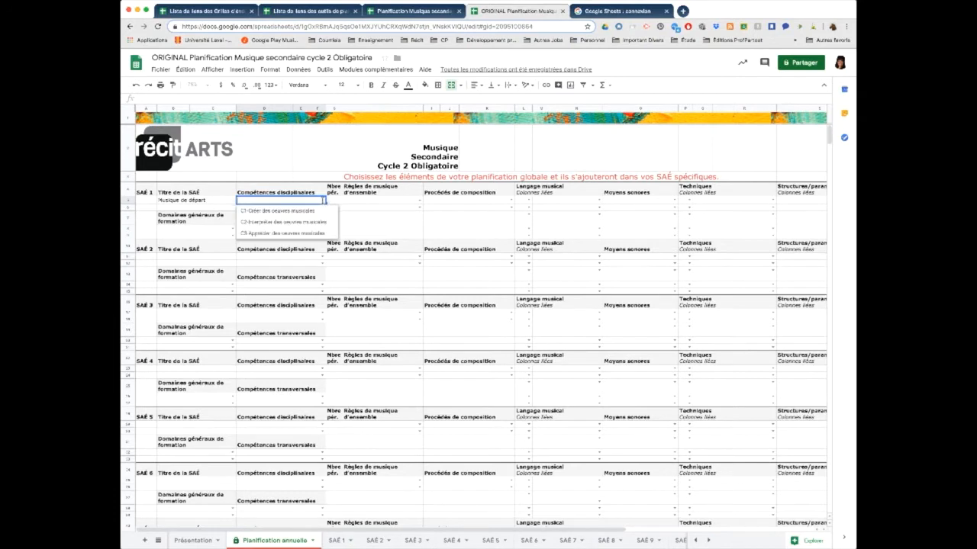
{"action": "left_click", "coordinate": [322, 201]}
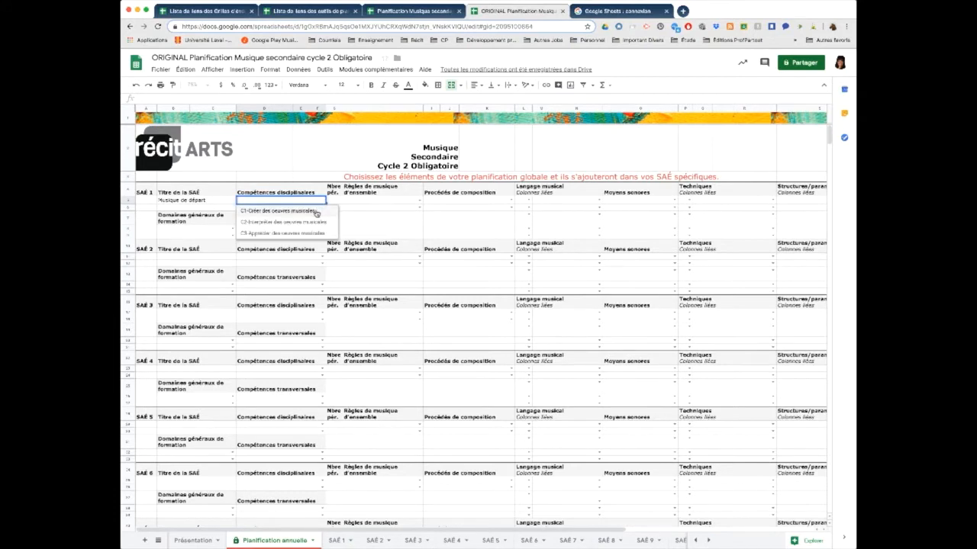
{"action": "left_click", "coordinate": [316, 211]}
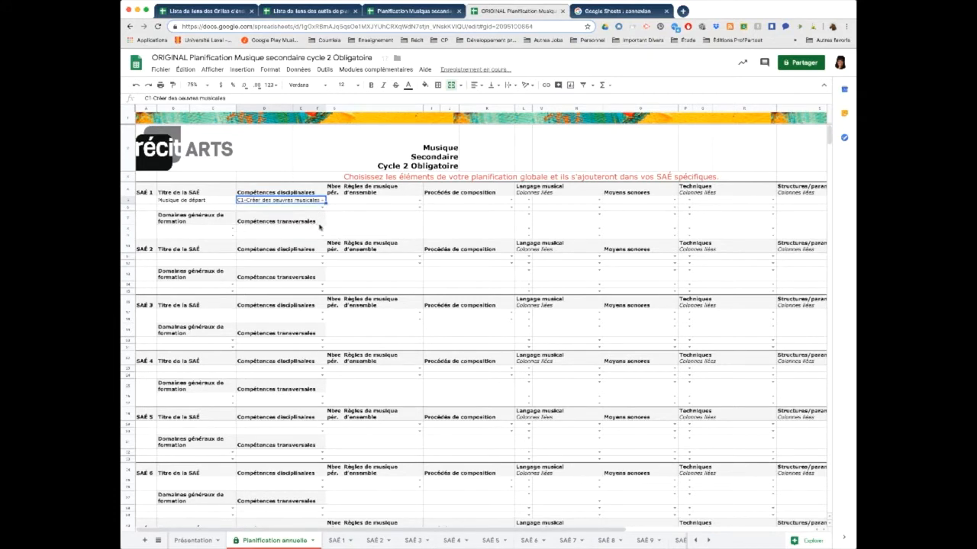
- Set SAÉ 1's general training domain to Orientation et entrepreneuriat and its transversal competency to Exercer son jugement critique
{"action": "left_click", "coordinate": [231, 229]}
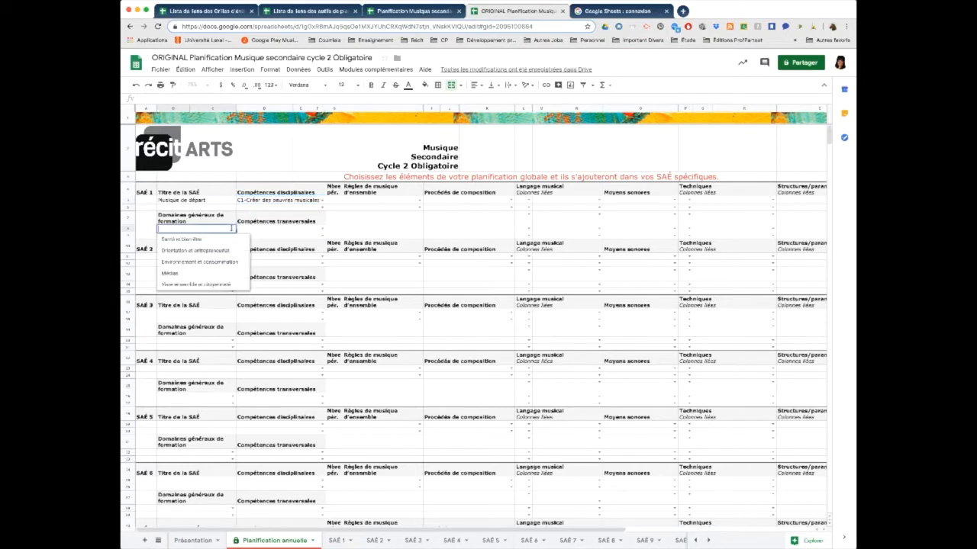
{"action": "left_click", "coordinate": [212, 252]}
{"action": "left_click", "coordinate": [321, 229]}
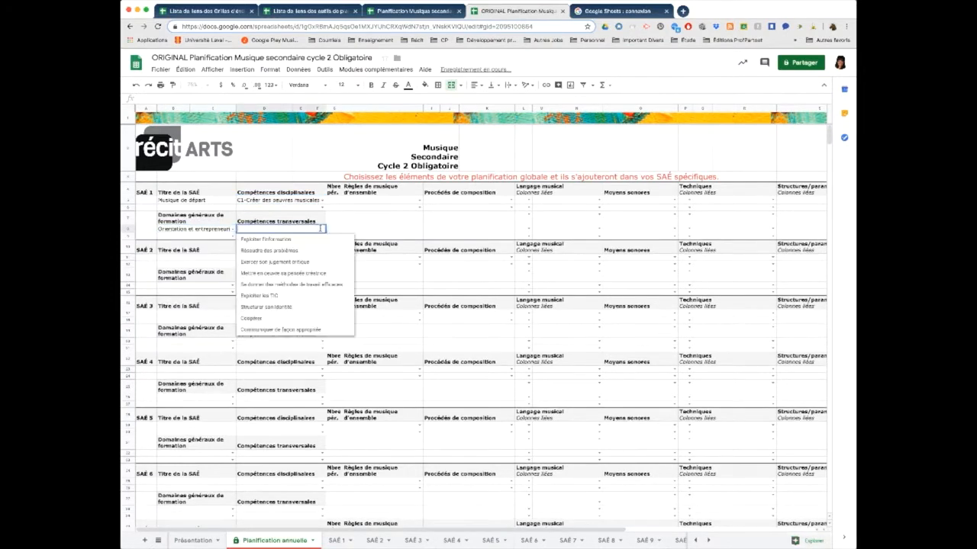
{"action": "left_click", "coordinate": [285, 263]}
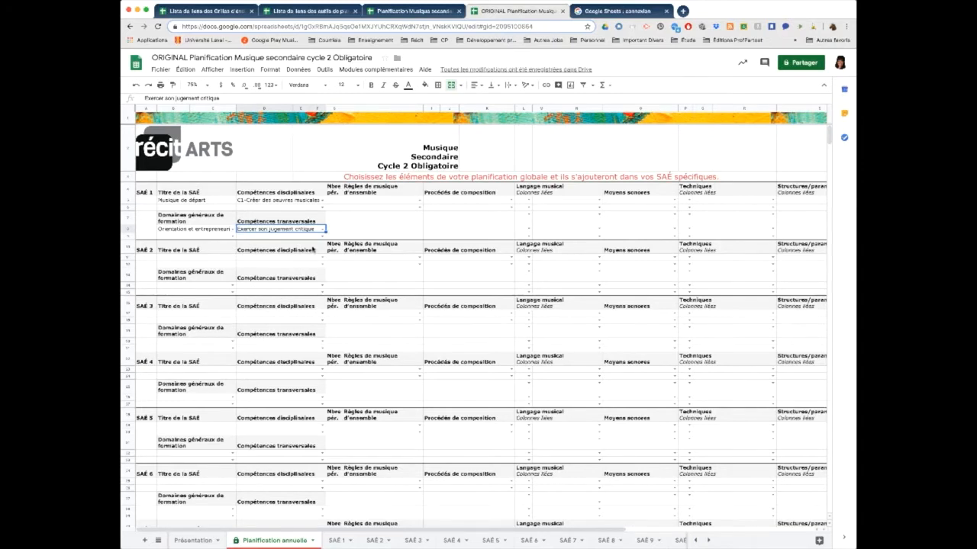
- Enter 4 as the number of periods for SAÉ 1 and show the choices for Règles de musique d'ensemble
{"action": "left_click", "coordinate": [334, 201]}
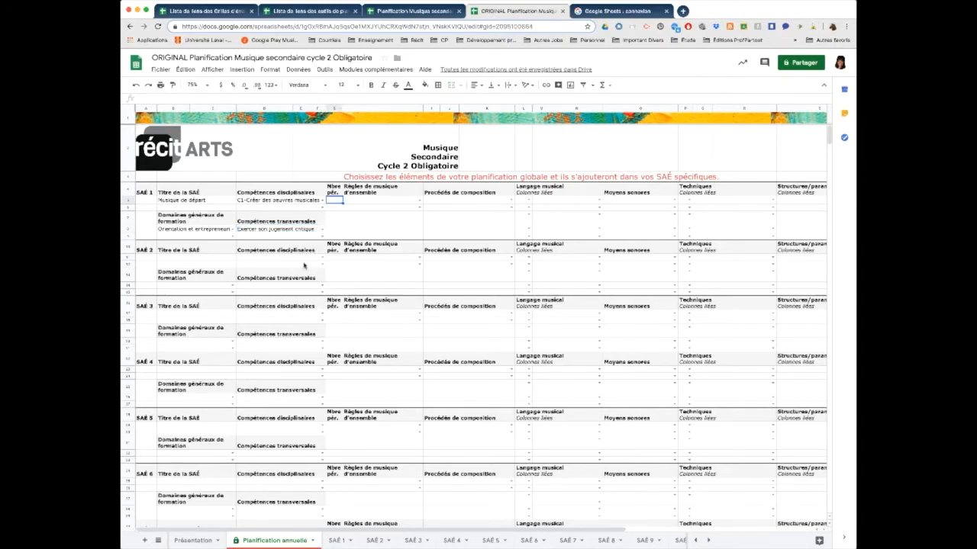
{"action": "type", "text": "4"}
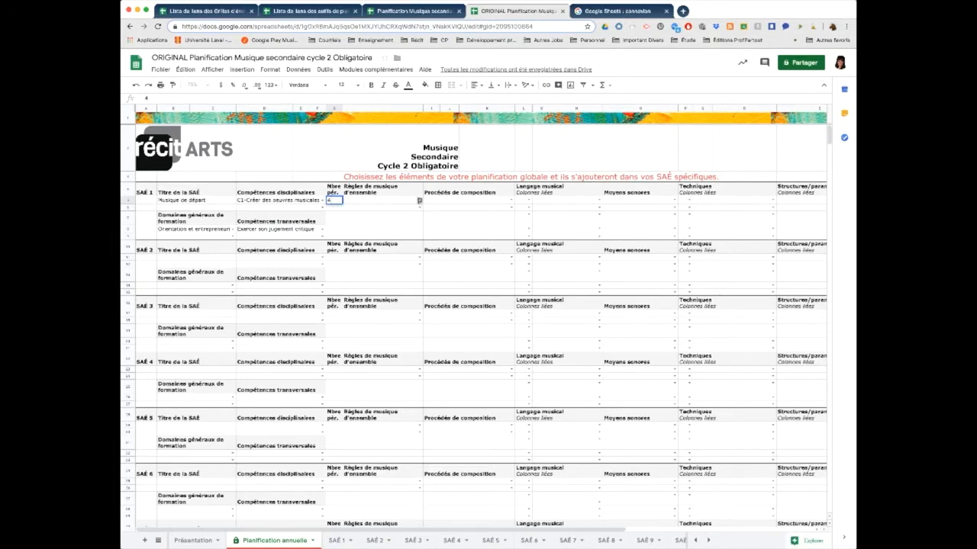
{"action": "left_click", "coordinate": [419, 201]}
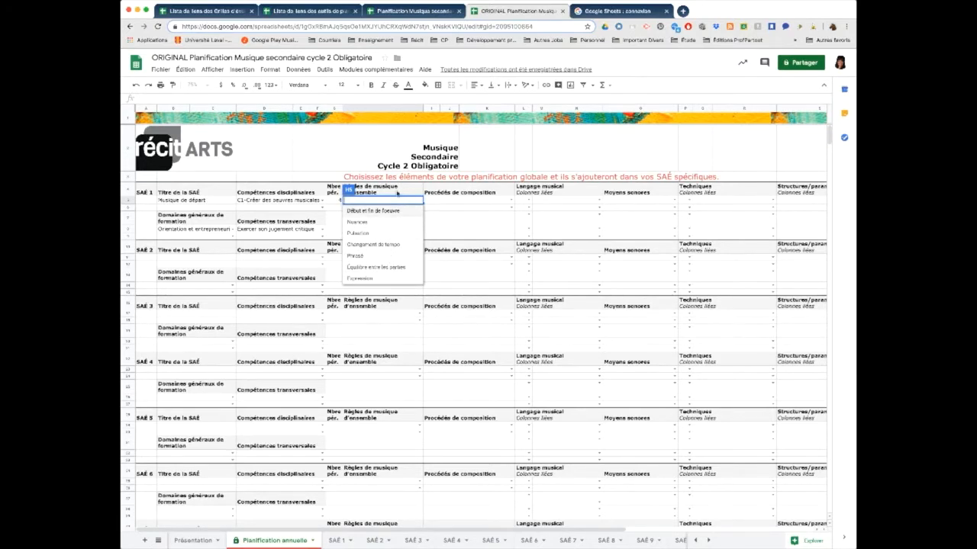
- Examine the tally section below the SAÉ blocks at 50% zoom, and enlarge it to 100% for reading
{"action": "left_click", "coordinate": [195, 87]}
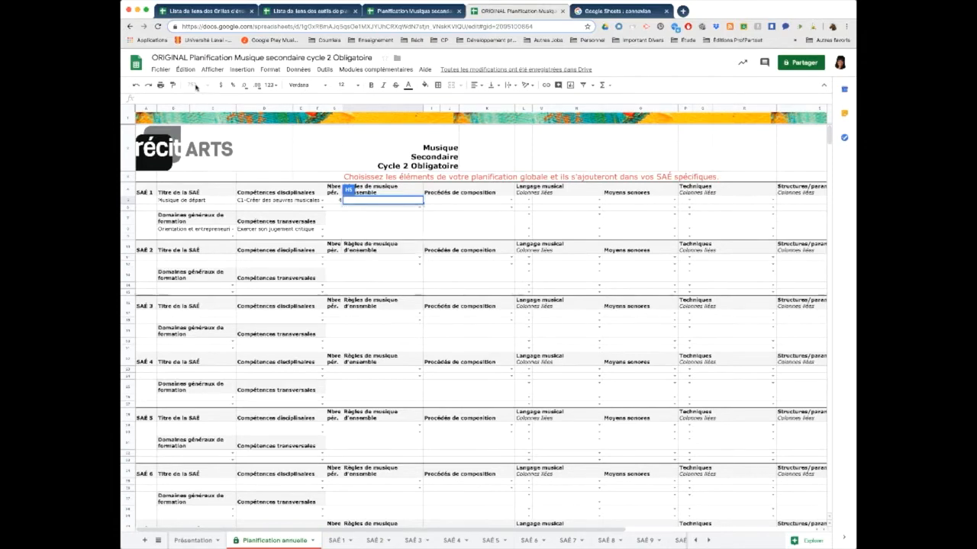
{"action": "left_click", "coordinate": [246, 141]}
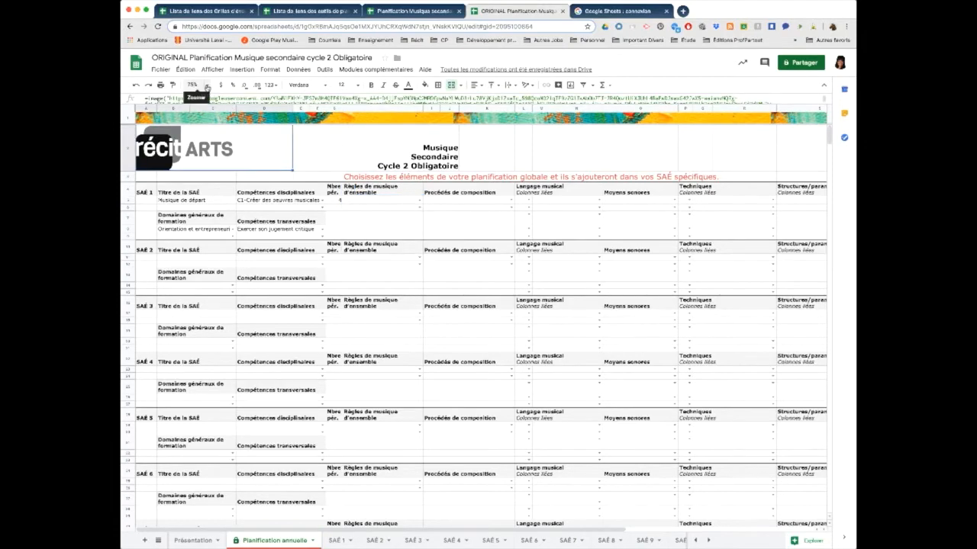
{"action": "left_click", "coordinate": [193, 85]}
{"action": "left_click", "coordinate": [202, 101]}
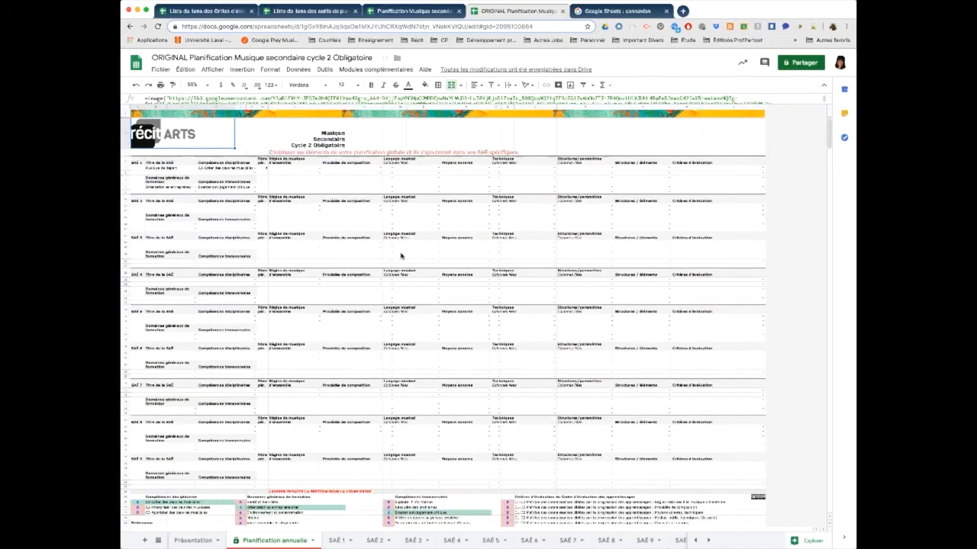
{"action": "scroll", "coordinate": [400, 256], "scroll_direction": "down", "scroll_amount": 5}
{"action": "scroll", "coordinate": [401, 256], "scroll_direction": "down", "scroll_amount": 5}
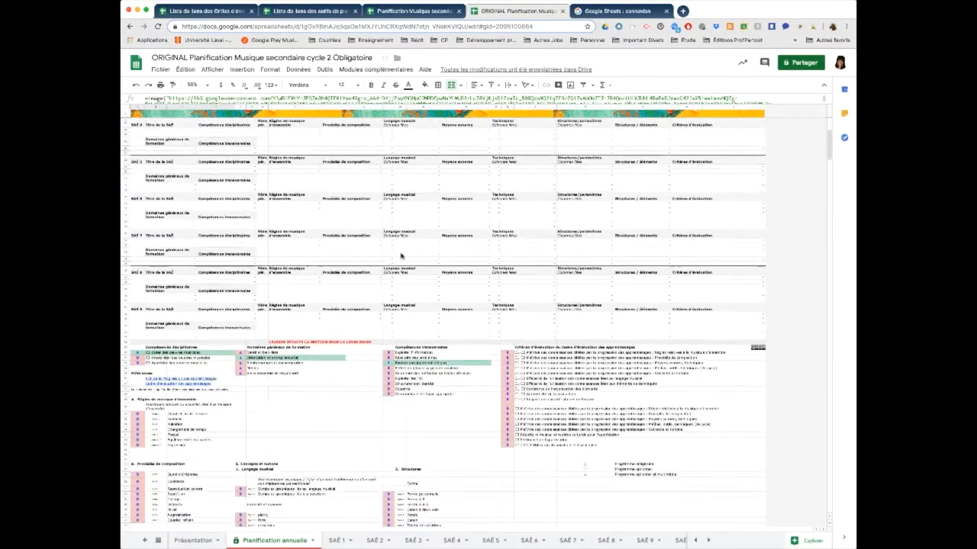
{"action": "scroll", "coordinate": [401, 258], "scroll_direction": "down", "scroll_amount": 3}
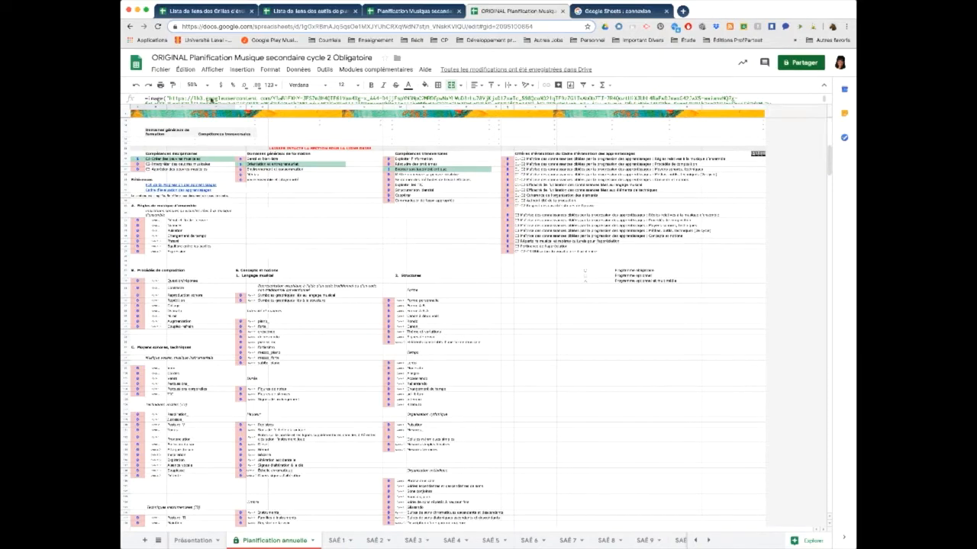
{"action": "left_click", "coordinate": [206, 85]}
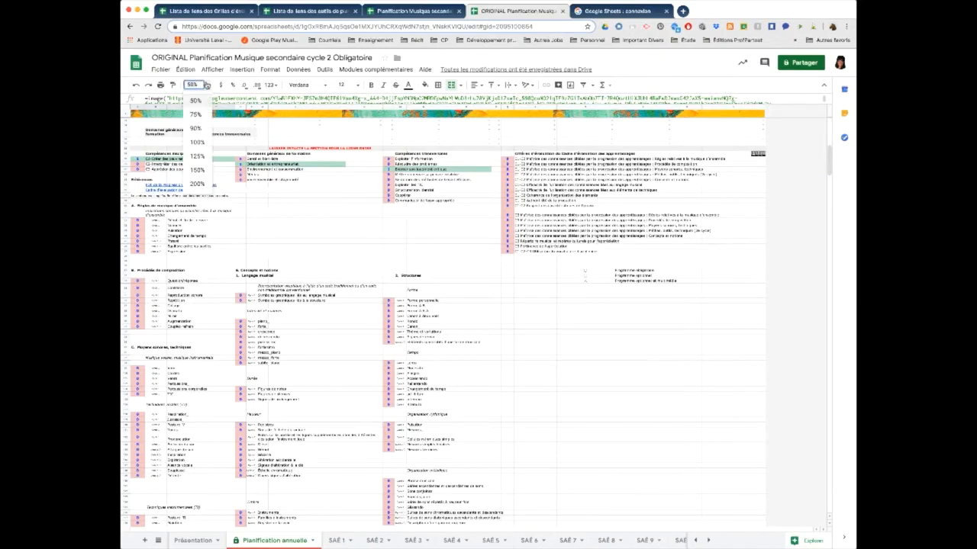
{"action": "left_click", "coordinate": [197, 142]}
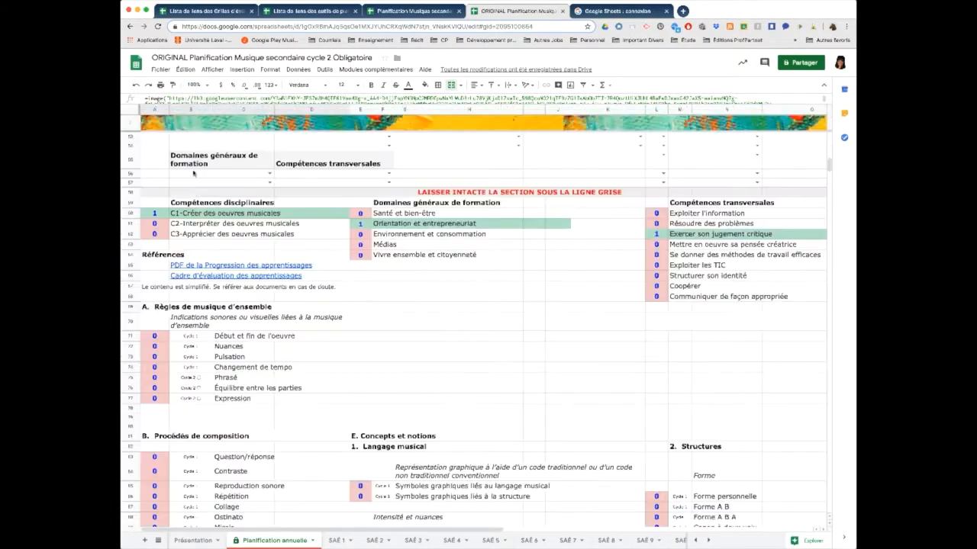
- Check the note and the links to the Progression des apprentissages and Cadre d'évaluation des apprentissages under Références
{"action": "left_click", "coordinate": [145, 289]}
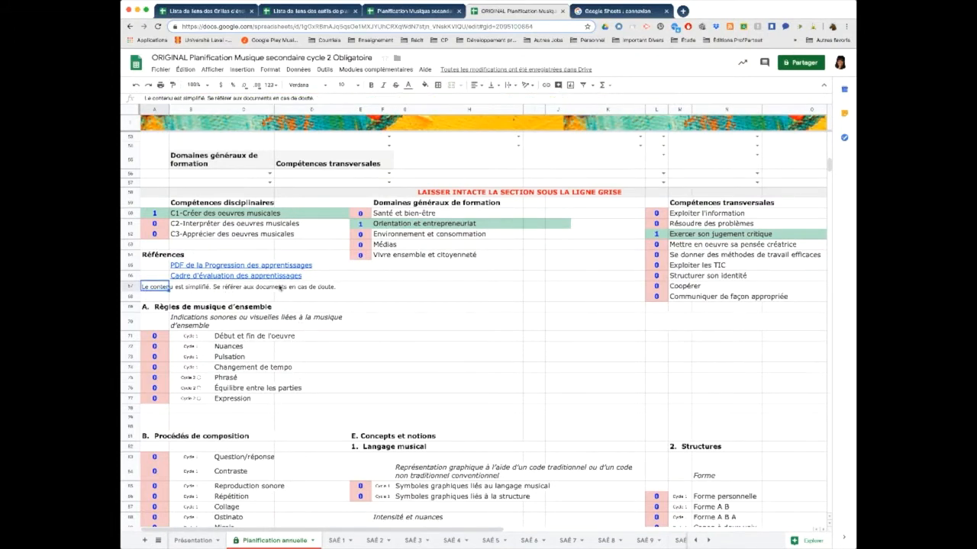
{"action": "left_click", "coordinate": [185, 266]}
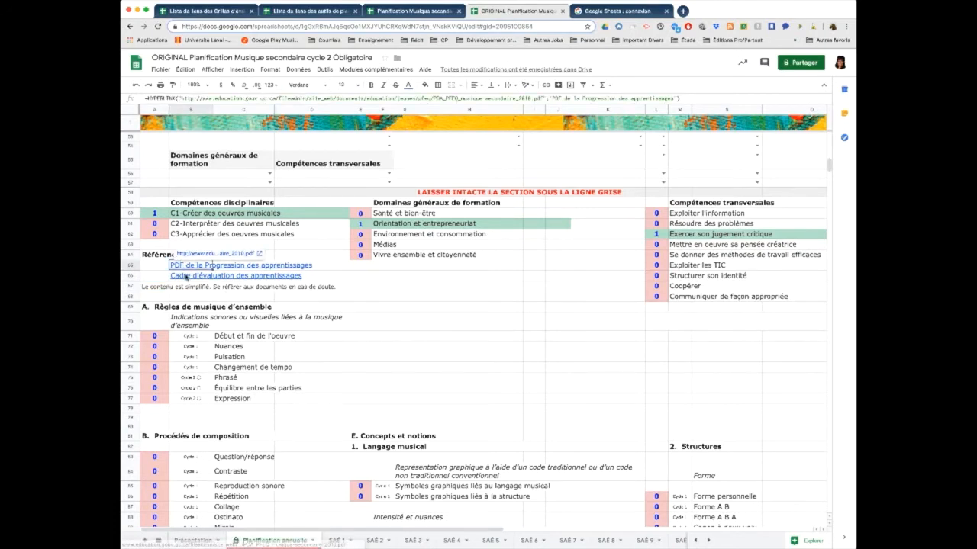
{"action": "left_click", "coordinate": [190, 275]}
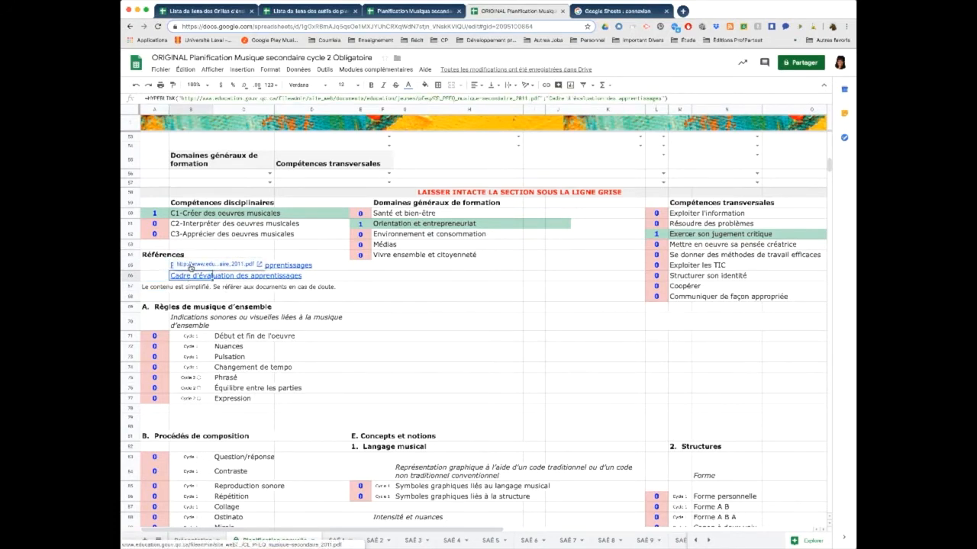
{"action": "left_click", "coordinate": [339, 299]}
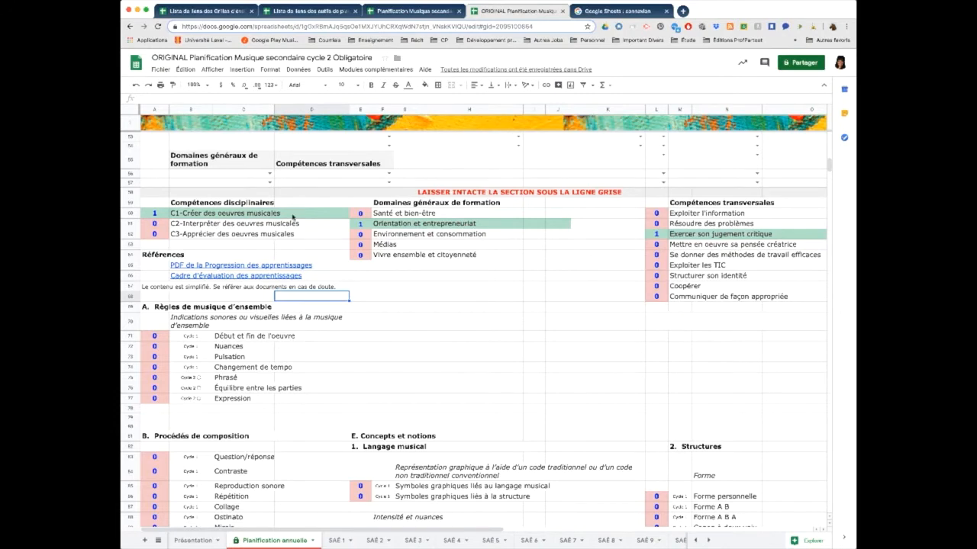
- Compare the SAÉ 1 choices with the tally section and review its lists down to Concepts et notions
{"action": "scroll", "coordinate": [292, 218], "scroll_direction": "up", "scroll_amount": 10}
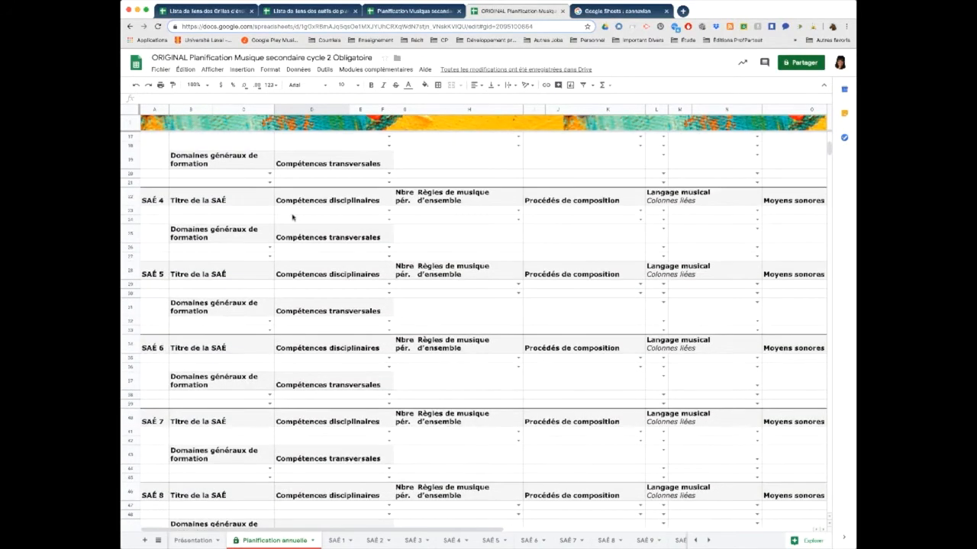
{"action": "scroll", "coordinate": [293, 218], "scroll_direction": "up", "scroll_amount": 5}
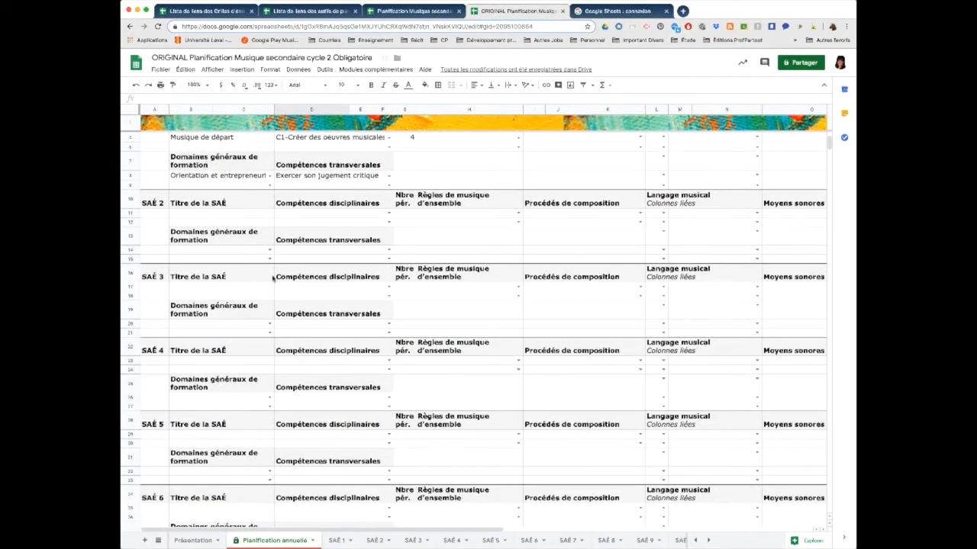
{"action": "scroll", "coordinate": [272, 279], "scroll_direction": "down", "scroll_amount": 8}
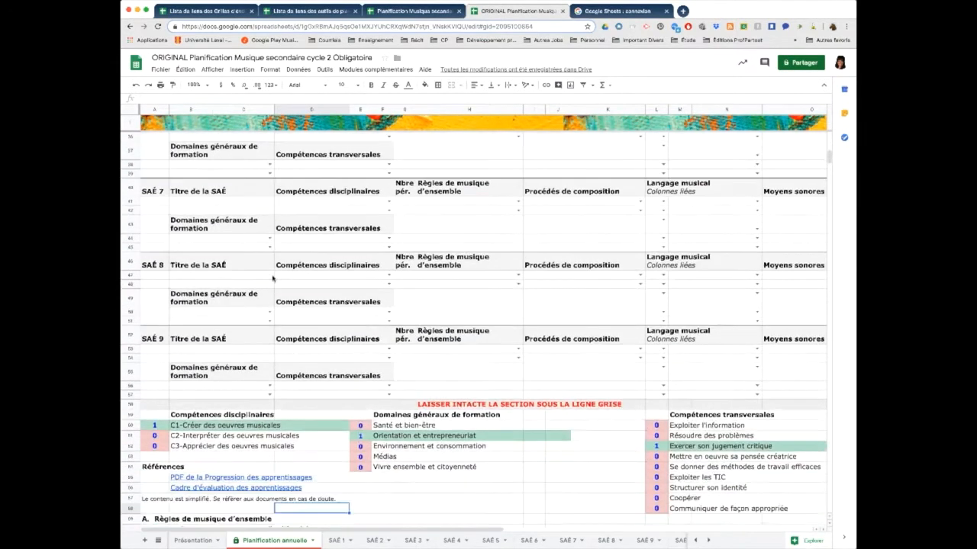
{"action": "scroll", "coordinate": [272, 278], "scroll_direction": "down", "scroll_amount": 3}
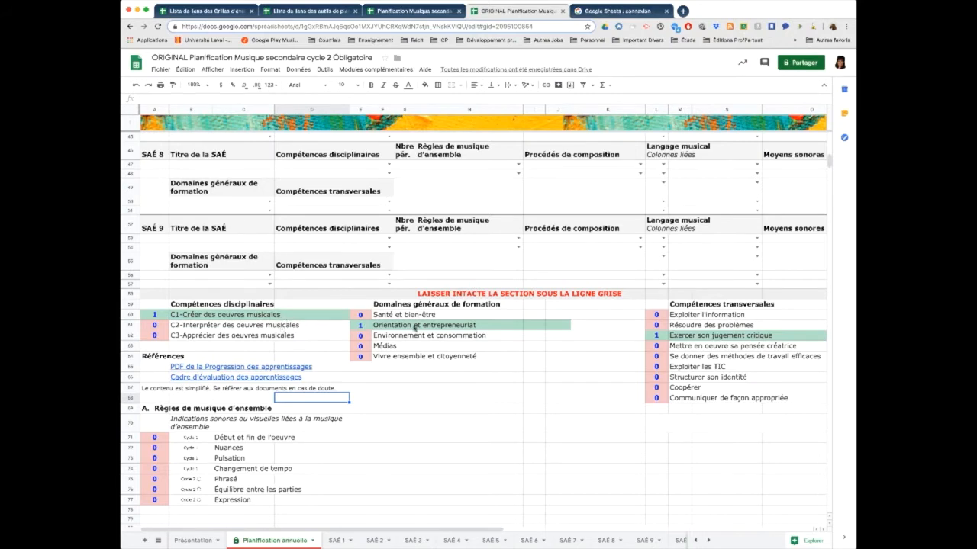
{"action": "scroll", "coordinate": [447, 352], "scroll_direction": "down", "scroll_amount": 4}
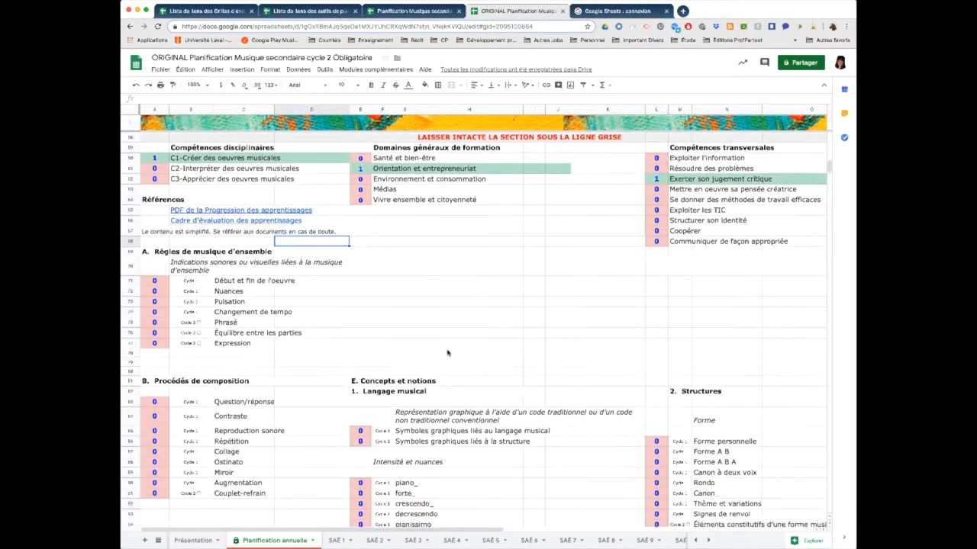
{"action": "scroll", "coordinate": [447, 353], "scroll_direction": "down", "scroll_amount": 4}
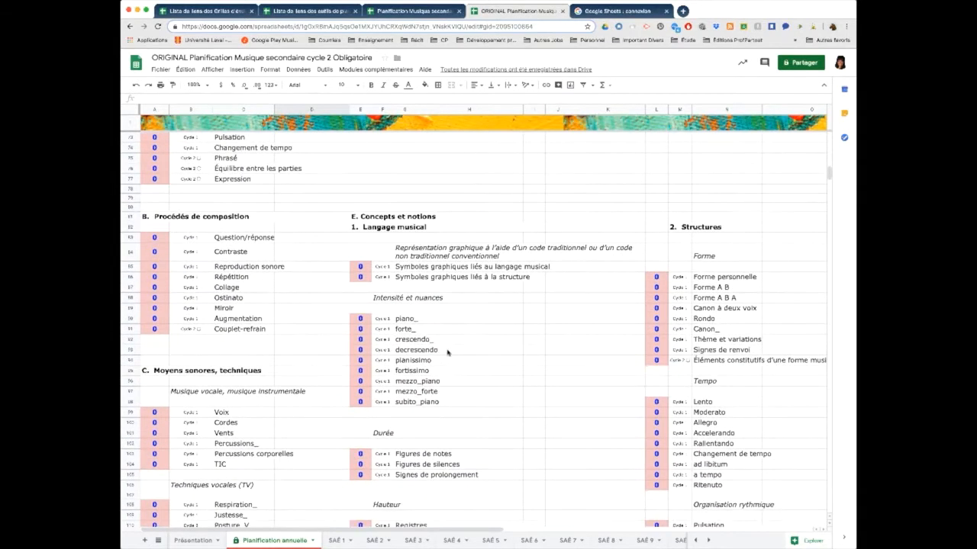
- Review the remaining tally lists, from Moyens sonores and Langage musical down to Techniques instrumentales, Qualité du son and Organisation harmonique
{"action": "scroll", "coordinate": [447, 352], "scroll_direction": "down", "scroll_amount": 2}
{"action": "scroll", "coordinate": [447, 352], "scroll_direction": "down", "scroll_amount": 2}
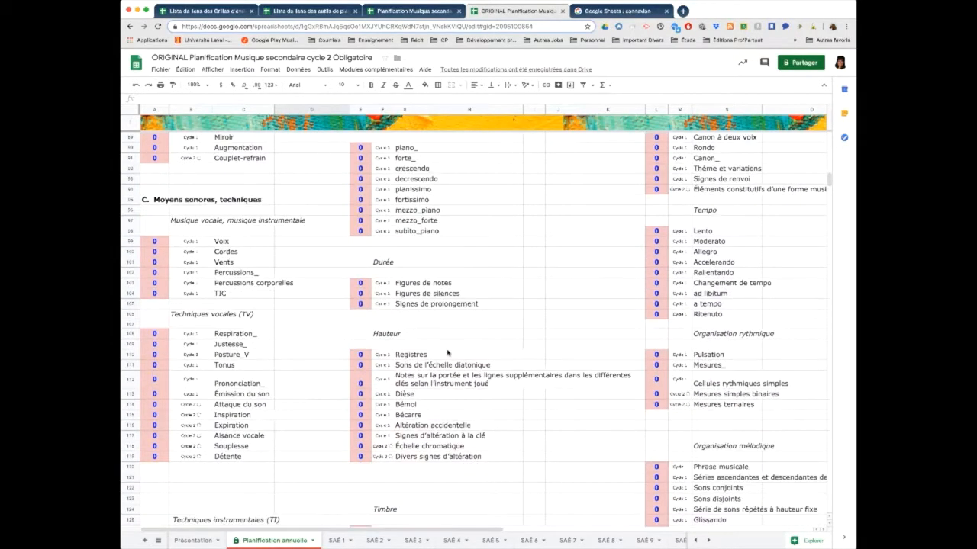
{"action": "scroll", "coordinate": [447, 353], "scroll_direction": "down", "scroll_amount": 1}
{"action": "scroll", "coordinate": [447, 353], "scroll_direction": "down", "scroll_amount": 4}
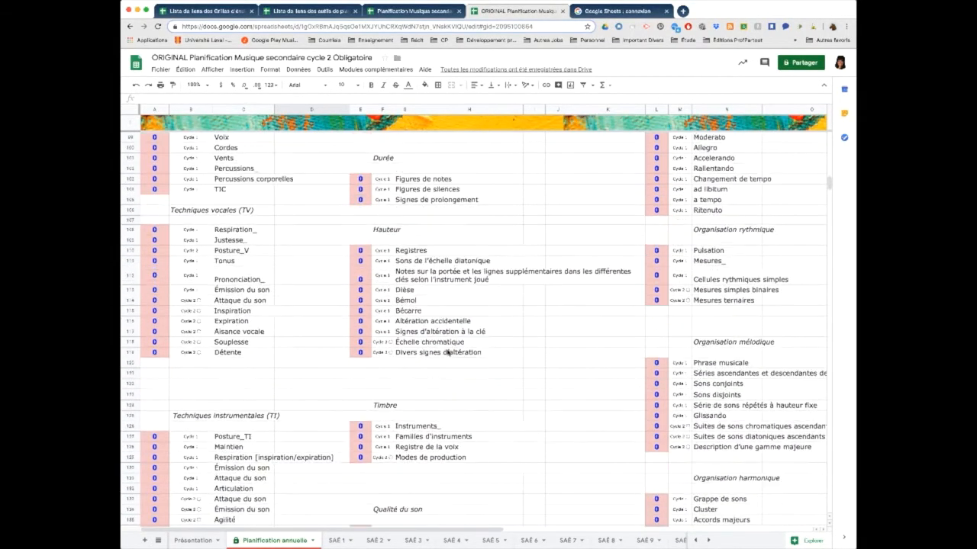
{"action": "scroll", "coordinate": [447, 354], "scroll_direction": "down", "scroll_amount": 1}
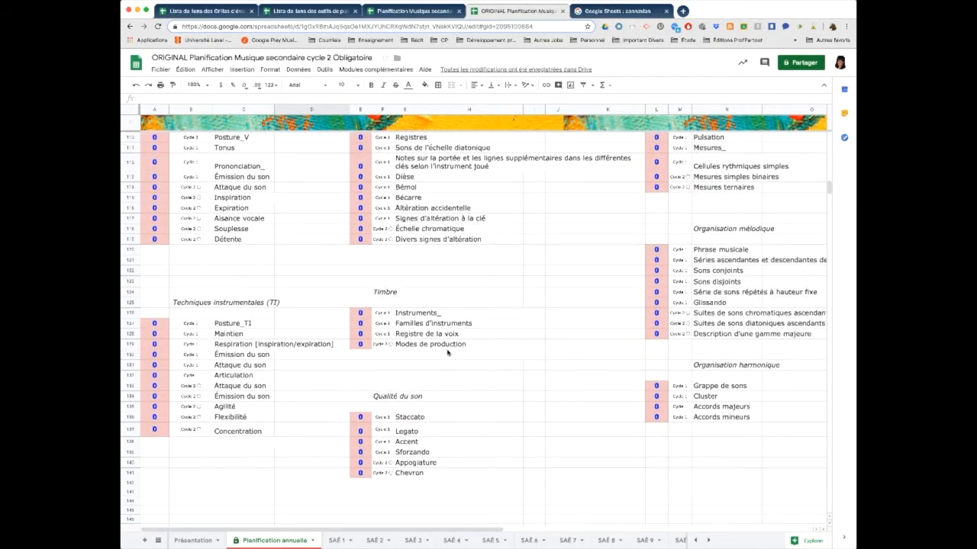
{"action": "scroll", "coordinate": [447, 353], "scroll_direction": "up", "scroll_amount": 12}
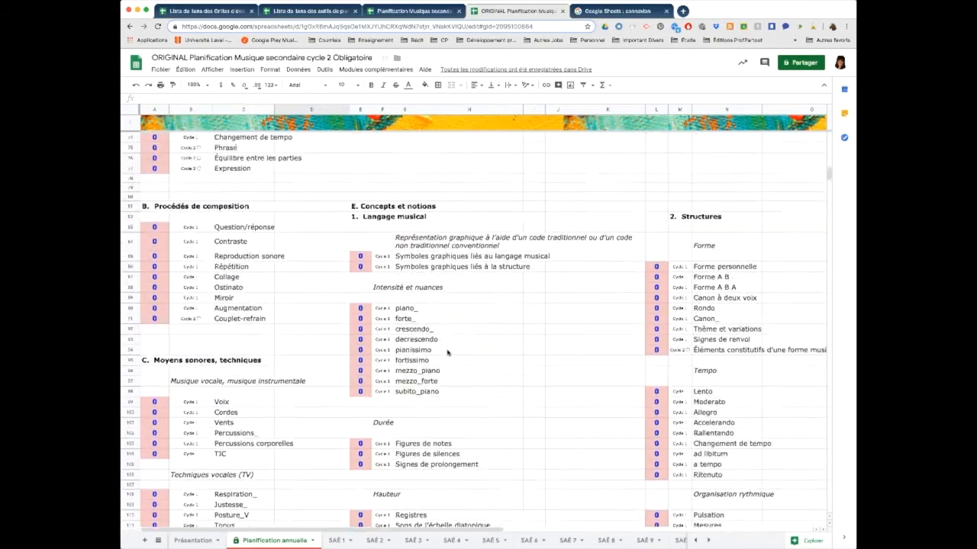
{"action": "scroll", "coordinate": [447, 352], "scroll_direction": "up", "scroll_amount": 15}
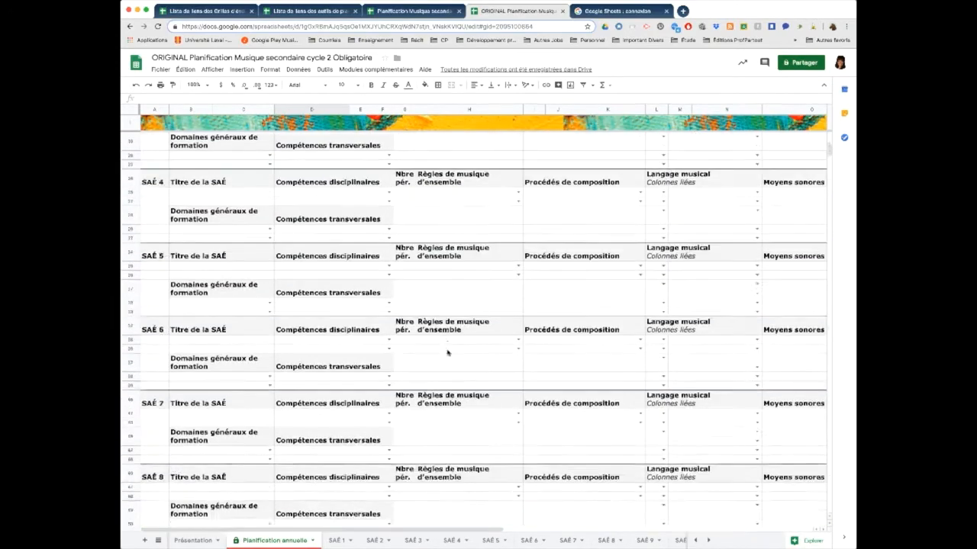
- At 75% zoom, choose Pulsation as SAÉ 1's Règles de musique d'ensemble and Reproduction sonore as its Procédés de composition
{"action": "left_click", "coordinate": [197, 85]}
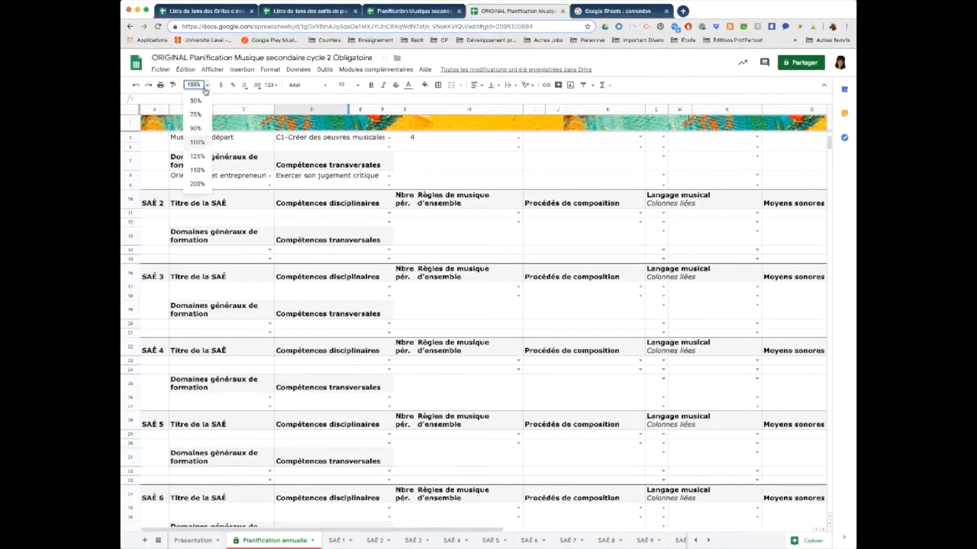
{"action": "left_click", "coordinate": [196, 115]}
{"action": "scroll", "coordinate": [331, 157], "scroll_direction": "up", "scroll_amount": 3}
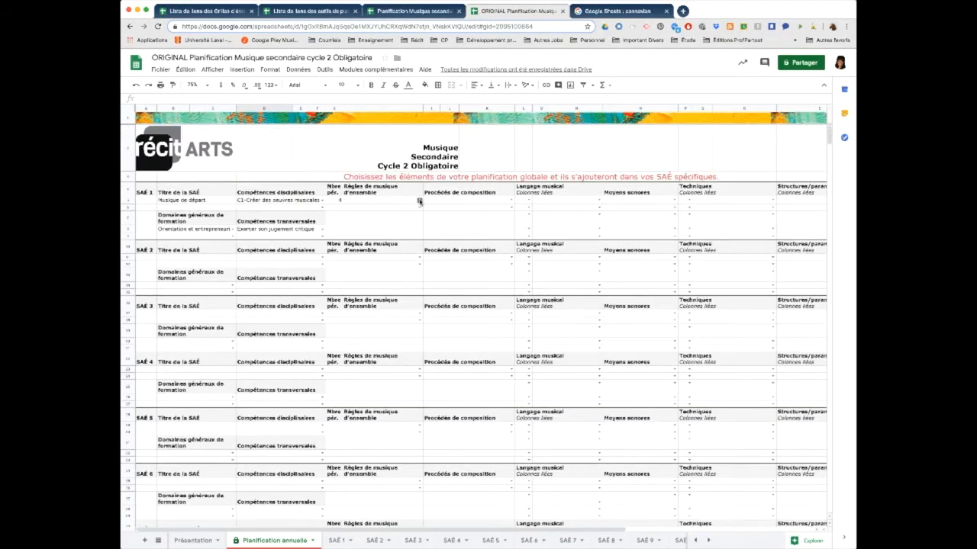
{"action": "left_click", "coordinate": [419, 200]}
{"action": "left_click", "coordinate": [391, 233]}
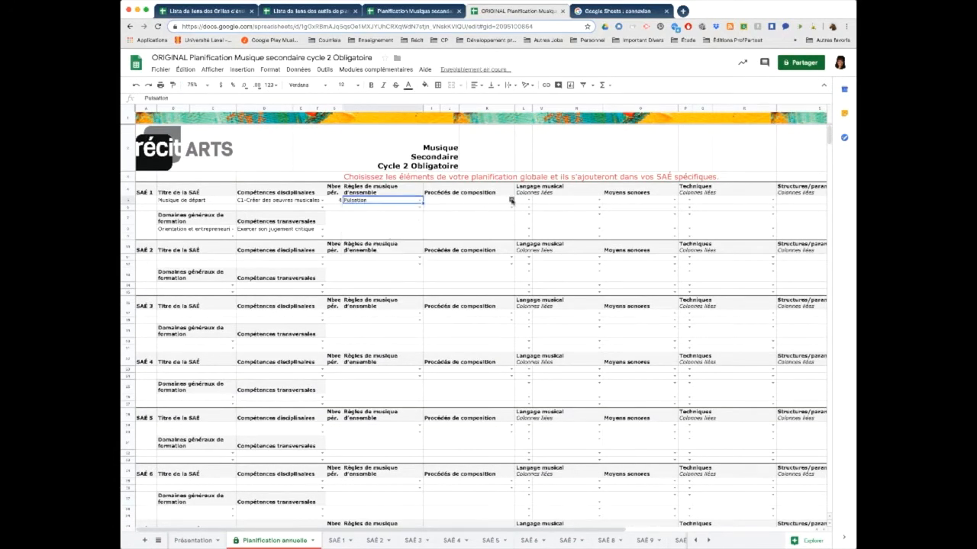
{"action": "left_click", "coordinate": [511, 200]}
{"action": "left_click", "coordinate": [488, 236]}
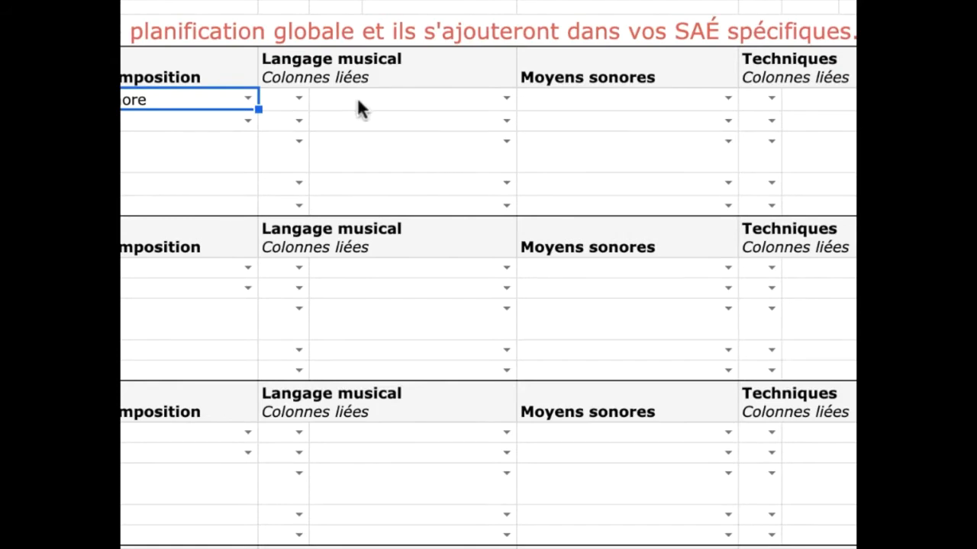
- Set SAÉ 1's first Langage musical row to the category Intensité_et_nuances with the element decrescendo
{"action": "left_click", "coordinate": [299, 98]}
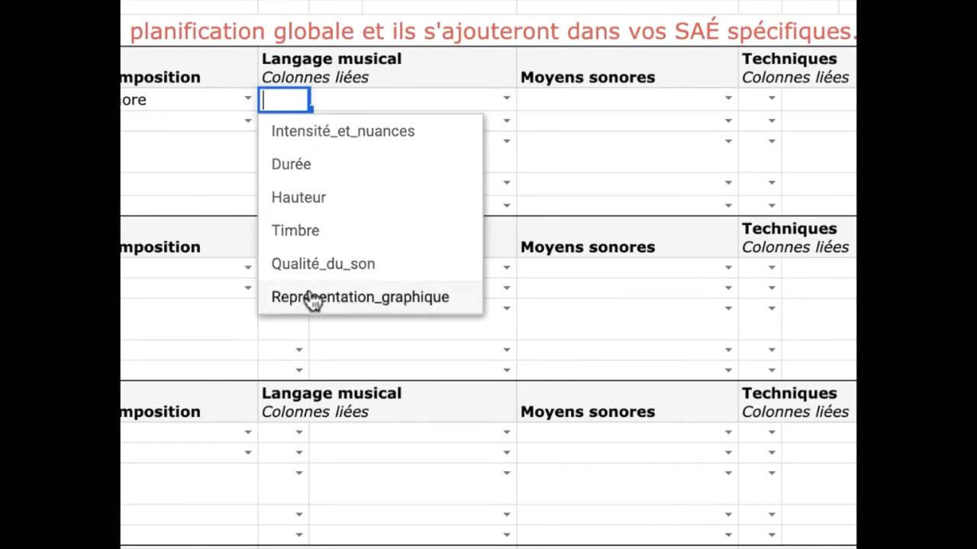
{"action": "left_click", "coordinate": [309, 135]}
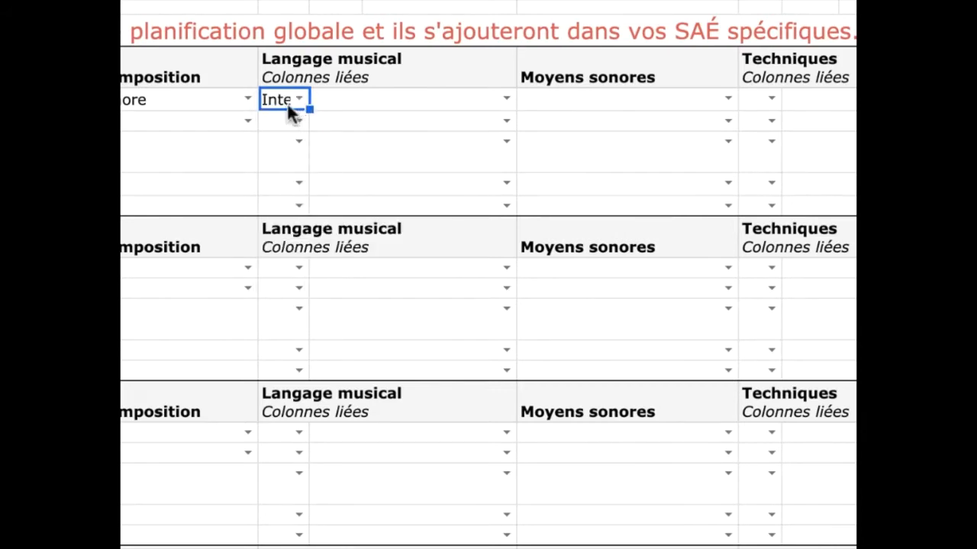
{"action": "left_click", "coordinate": [505, 99]}
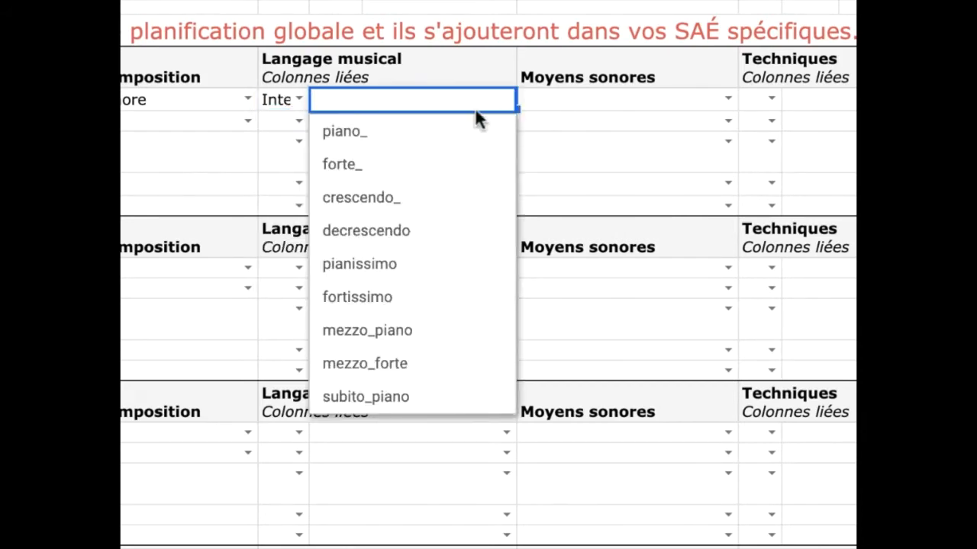
{"action": "left_click", "coordinate": [455, 232]}
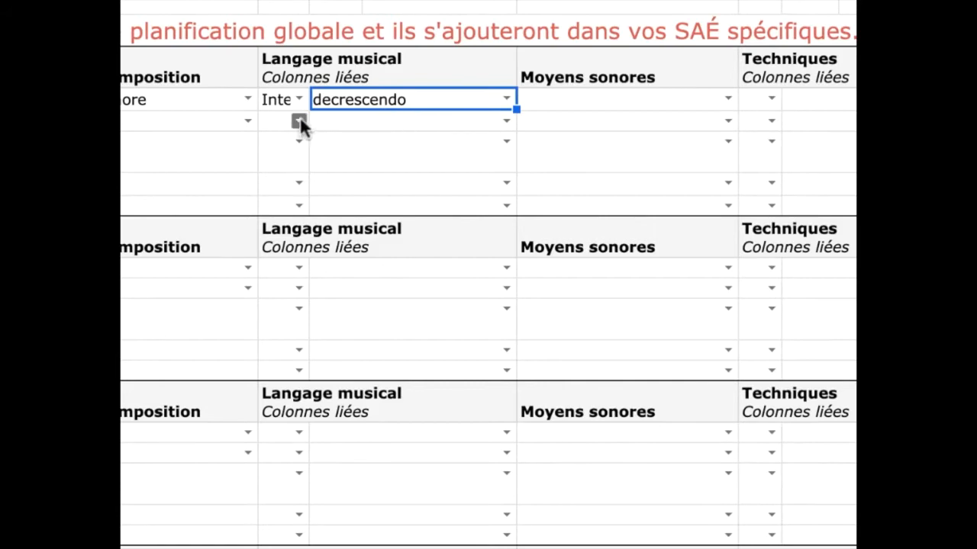
- Set SAÉ 1's second Langage musical row to Hauteur with Altération accidentelle, and show the category choices for the third row
{"action": "left_click", "coordinate": [297, 120]}
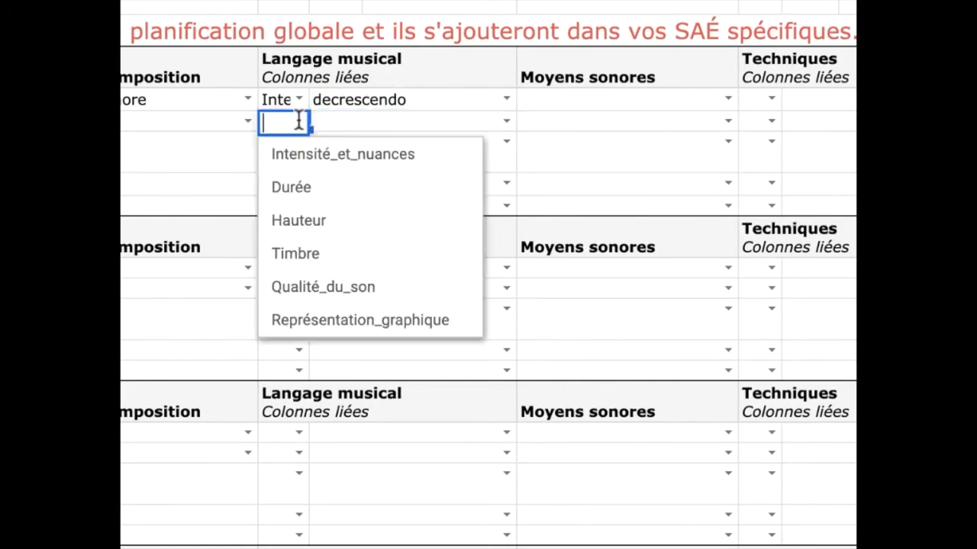
{"action": "left_click", "coordinate": [303, 220]}
{"action": "left_click", "coordinate": [502, 122]}
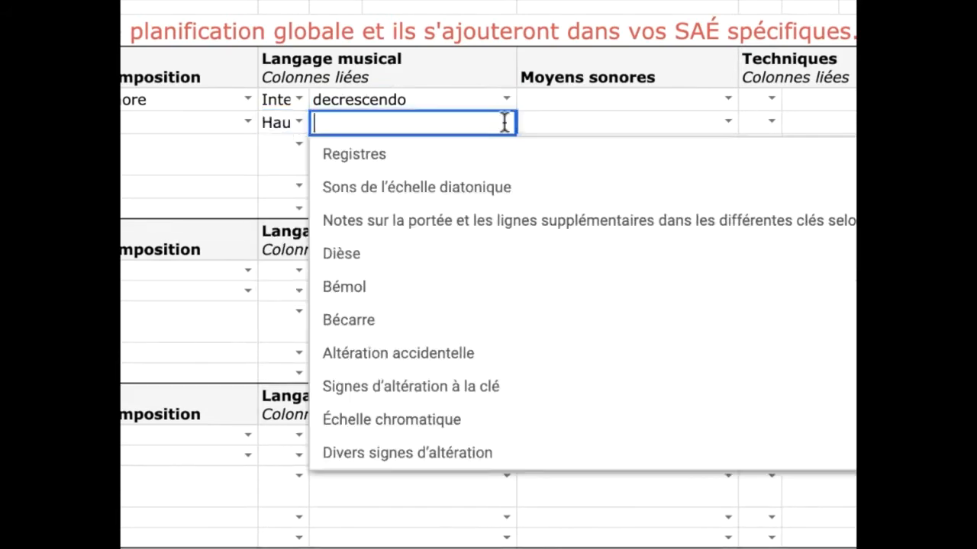
{"action": "left_click", "coordinate": [448, 353]}
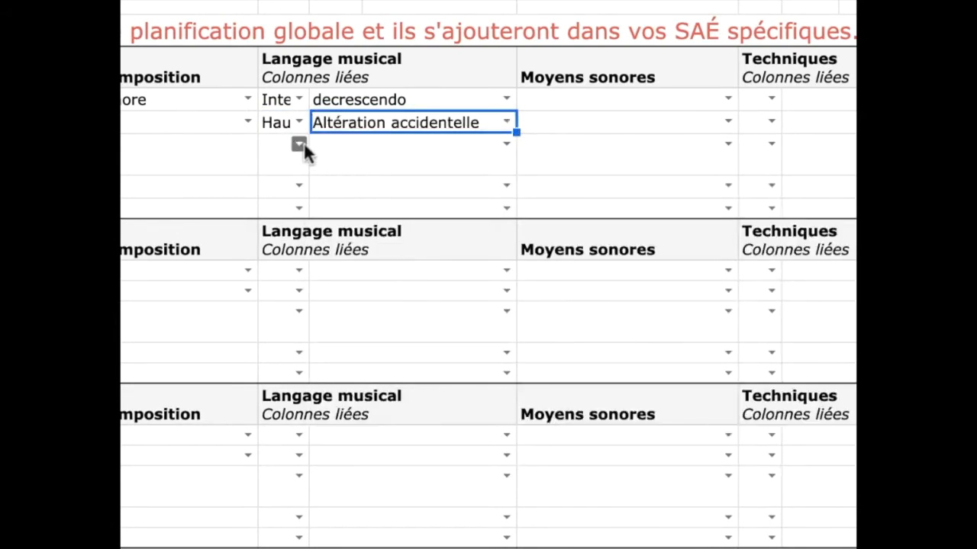
{"action": "left_click", "coordinate": [505, 145]}
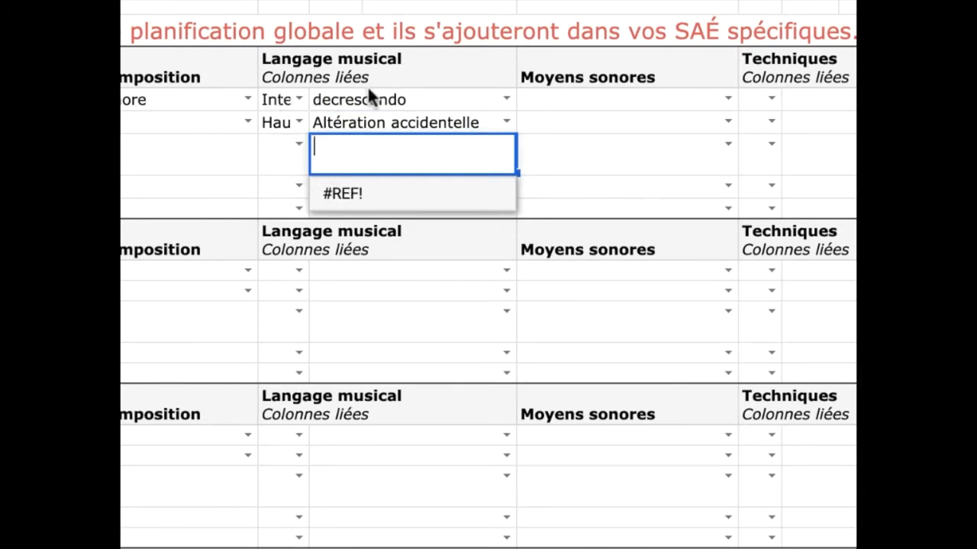
{"action": "left_click", "coordinate": [300, 142]}
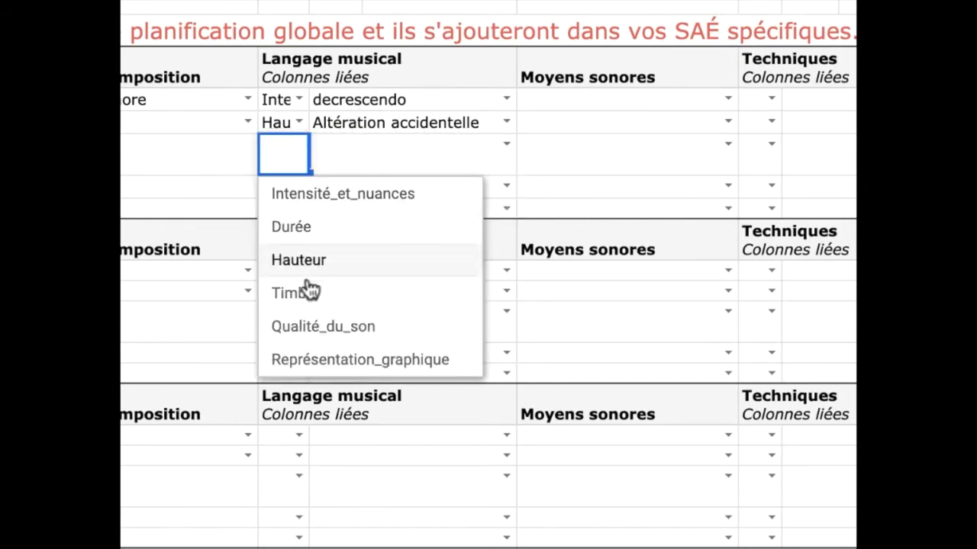
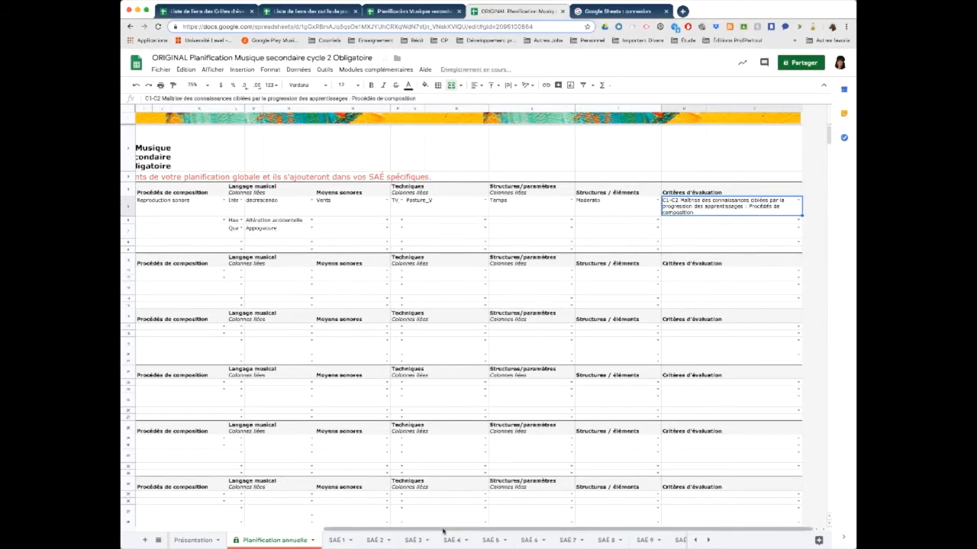
- Examine at 50% zoom how the SAÉ 1 choices are marked in the tally section, and return to the SAÉ blocks
{"action": "left_click_drag", "start_coordinate": [444, 530], "coordinate": [325, 531]}
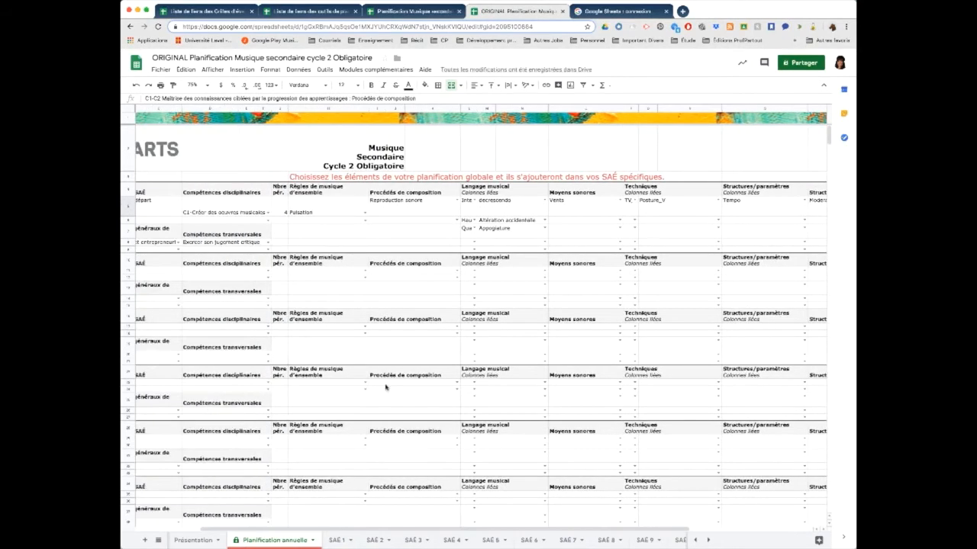
{"action": "left_click", "coordinate": [205, 86]}
{"action": "left_click", "coordinate": [197, 101]}
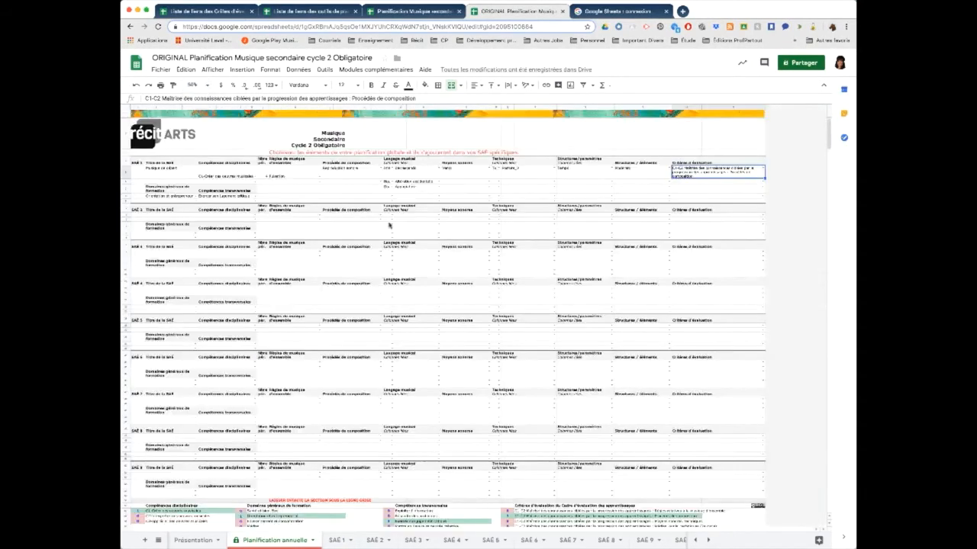
{"action": "scroll", "coordinate": [442, 258], "scroll_direction": "down", "scroll_amount": 5}
{"action": "scroll", "coordinate": [443, 258], "scroll_direction": "down", "scroll_amount": 4}
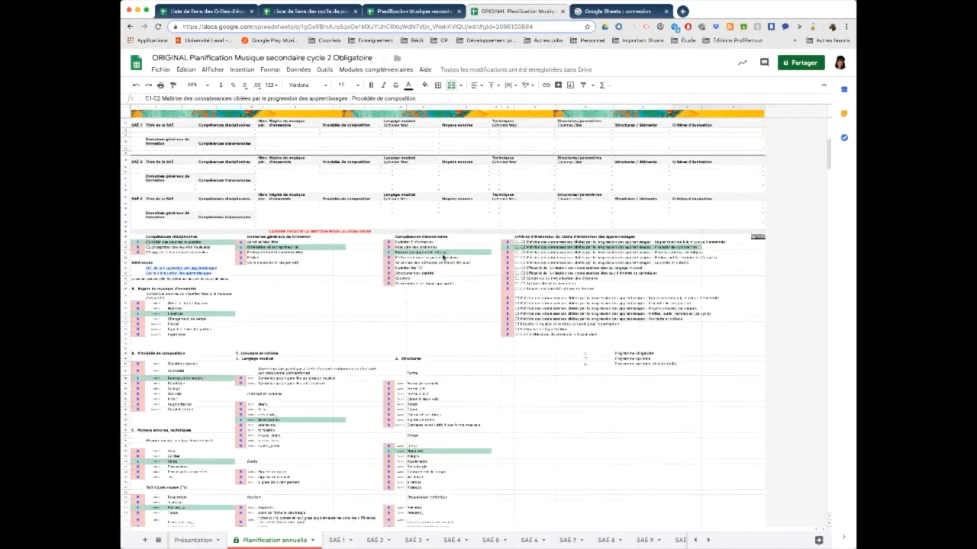
{"action": "scroll", "coordinate": [443, 258], "scroll_direction": "down", "scroll_amount": 2}
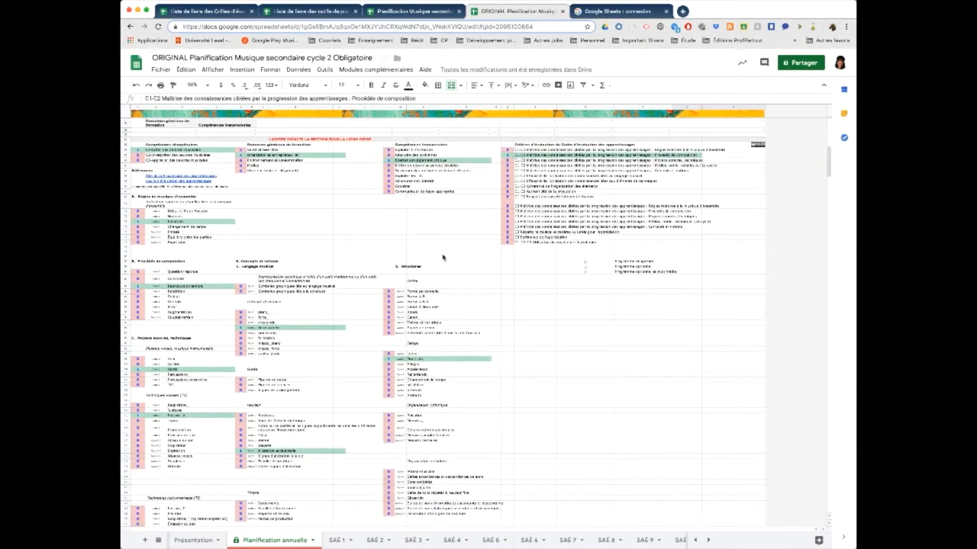
{"action": "scroll", "coordinate": [442, 258], "scroll_direction": "down", "scroll_amount": 3}
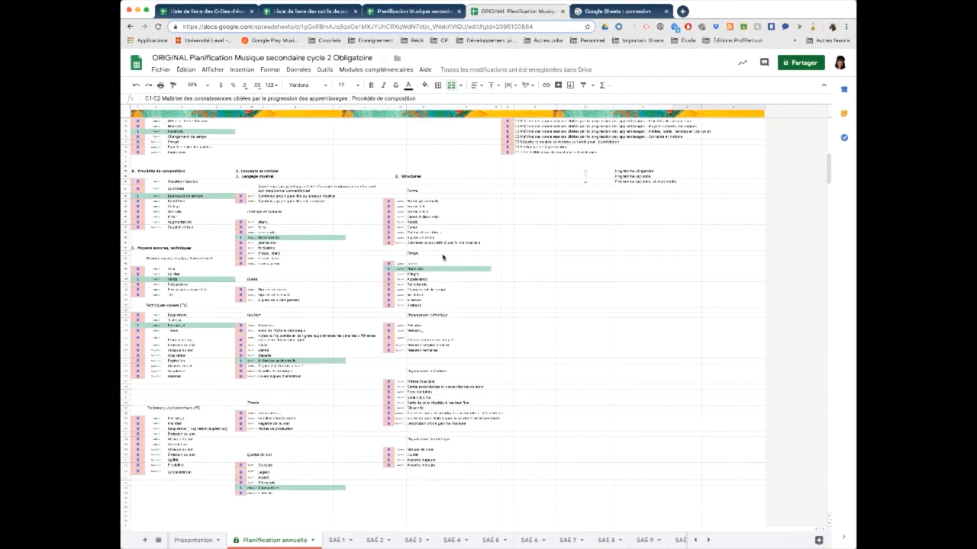
{"action": "scroll", "coordinate": [443, 258], "scroll_direction": "up", "scroll_amount": 10}
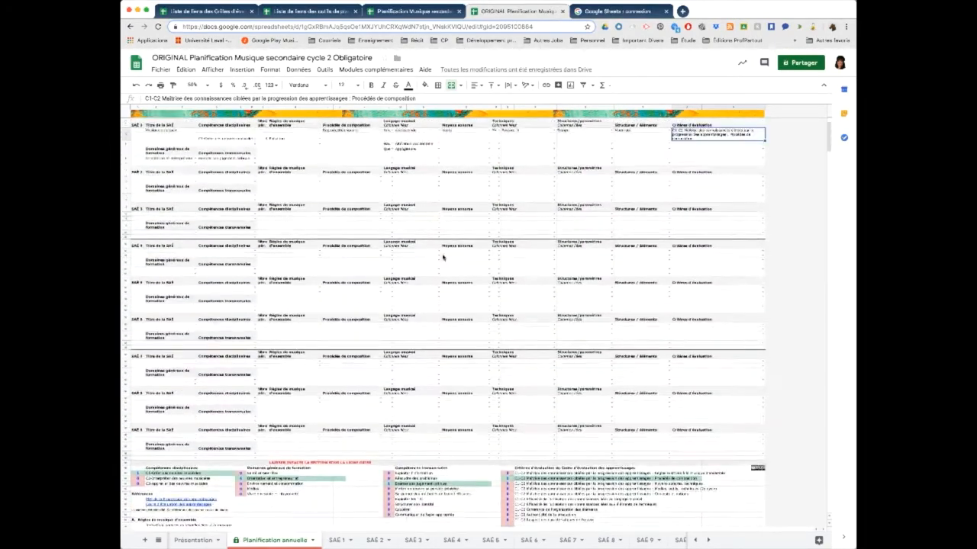
{"action": "scroll", "coordinate": [442, 258], "scroll_direction": "up", "scroll_amount": 2}
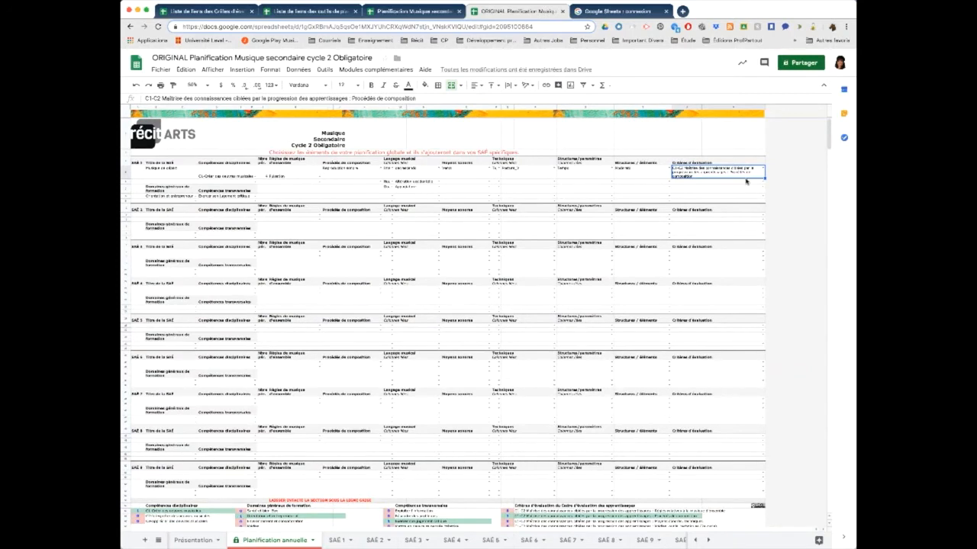
- Open the SAÉ 1 sheet at 90% zoom and review the planning details carried over, from Description to Déroulement
{"action": "left_click", "coordinate": [335, 540]}
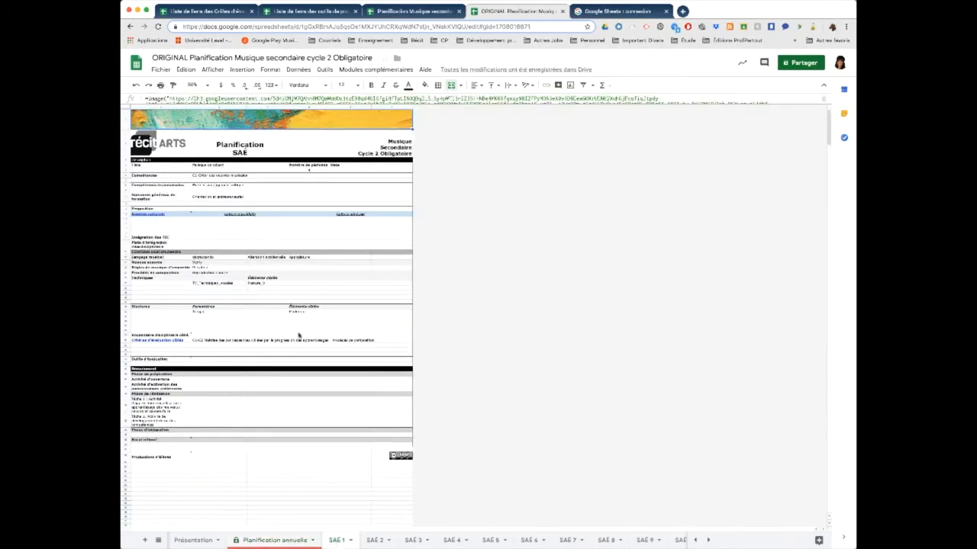
{"action": "left_click", "coordinate": [200, 85]}
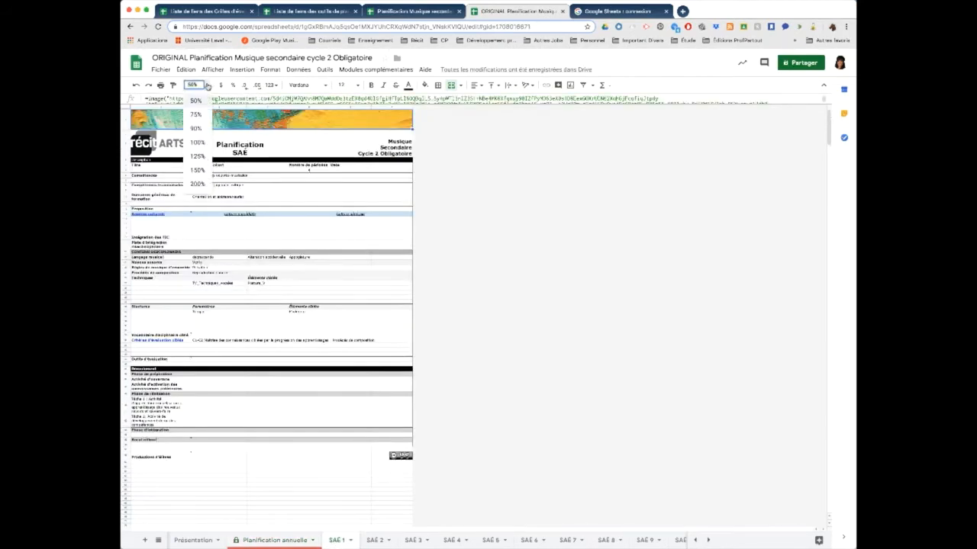
{"action": "left_click", "coordinate": [196, 129]}
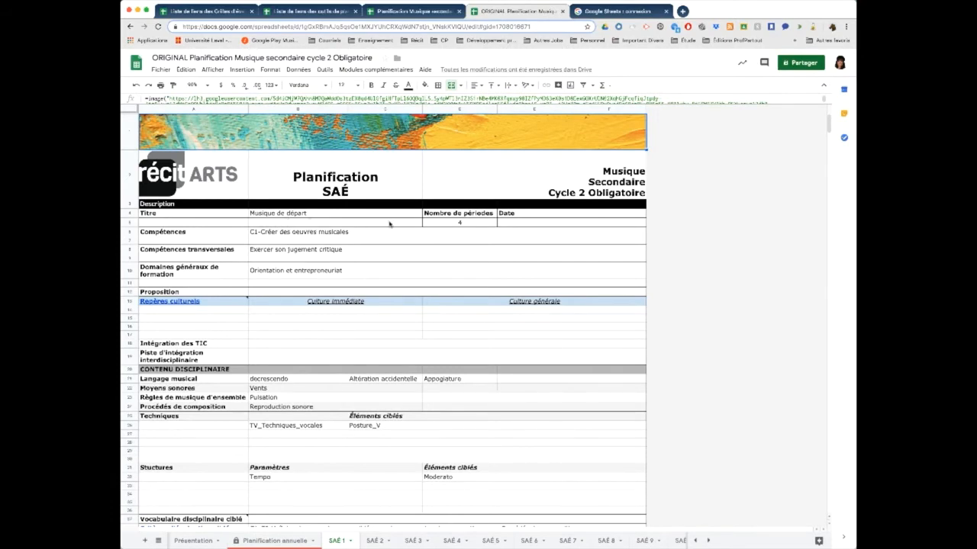
{"action": "scroll", "coordinate": [357, 240], "scroll_direction": "down", "scroll_amount": 3}
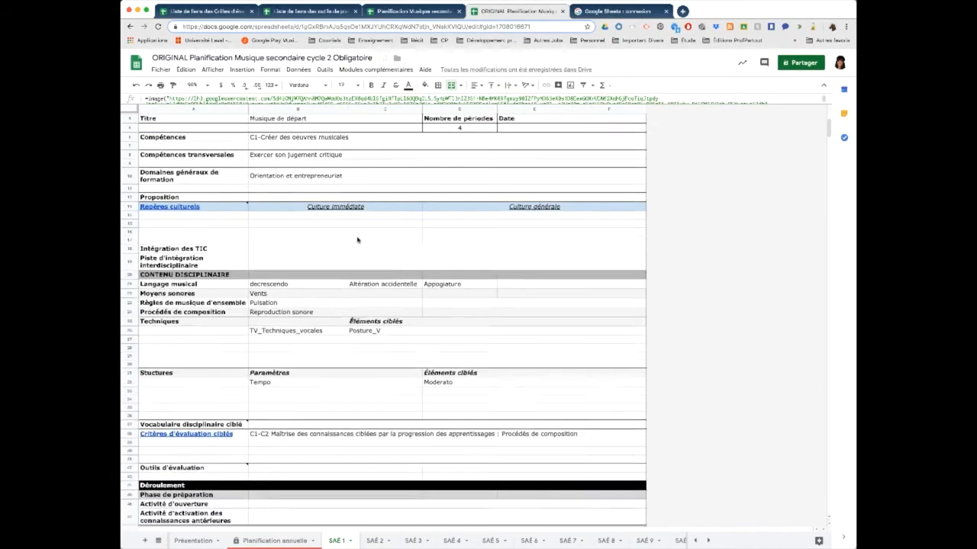
{"action": "scroll", "coordinate": [357, 240], "scroll_direction": "down", "scroll_amount": 1}
{"action": "scroll", "coordinate": [357, 241], "scroll_direction": "down", "scroll_amount": 2}
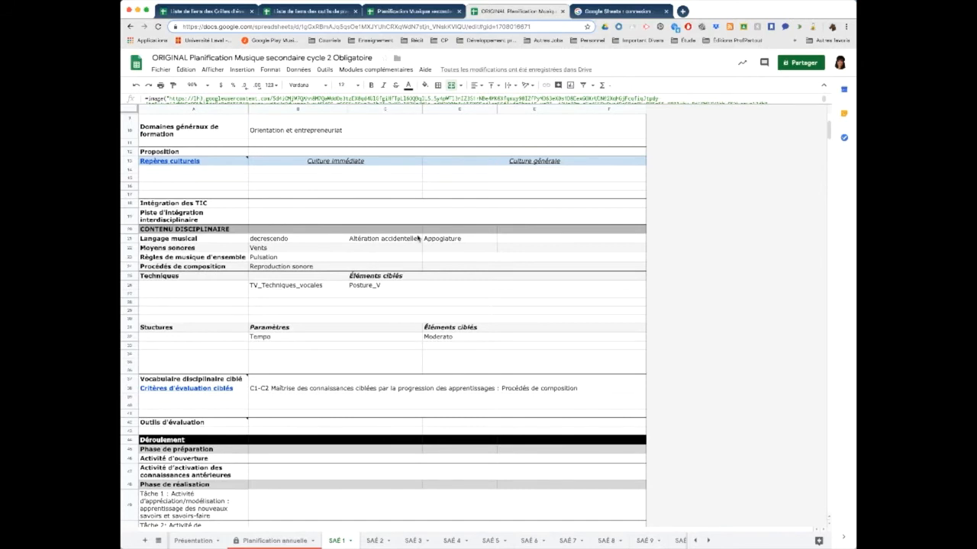
{"action": "scroll", "coordinate": [417, 238], "scroll_direction": "down", "scroll_amount": 3}
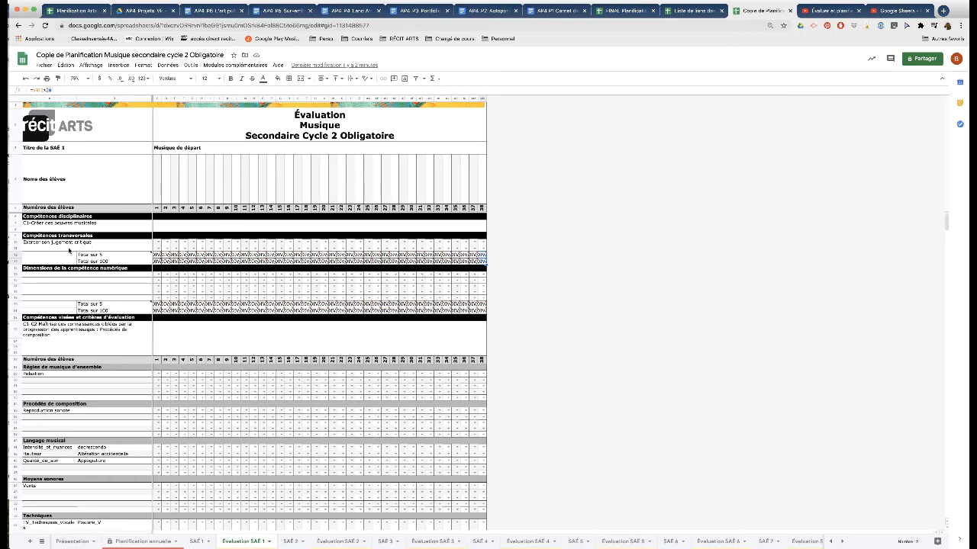
- On the Évaluation SAÉ 1 sheet, show student 1's grade choices for Pulsation and decrescendo, and check the rows down to Structures
{"action": "left_click", "coordinate": [158, 374]}
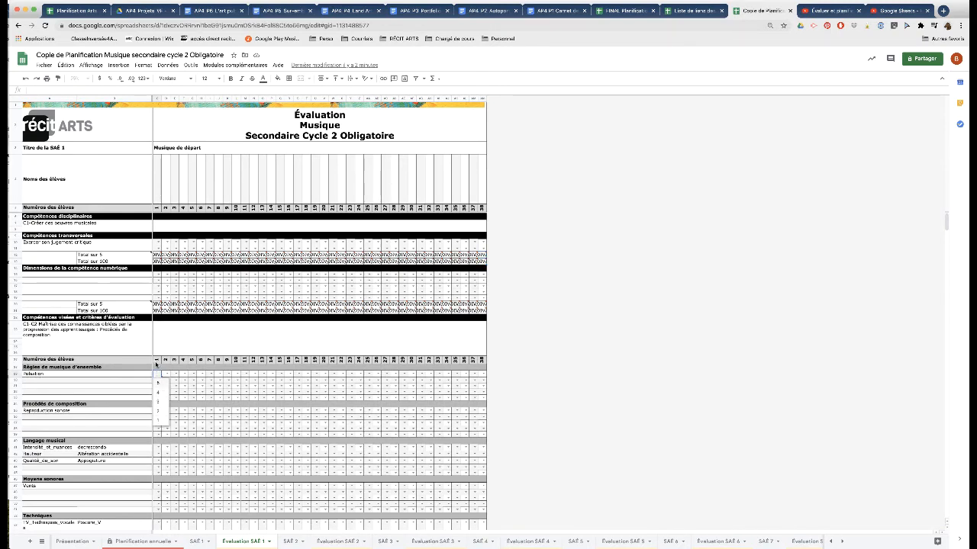
{"action": "left_click", "coordinate": [159, 447]}
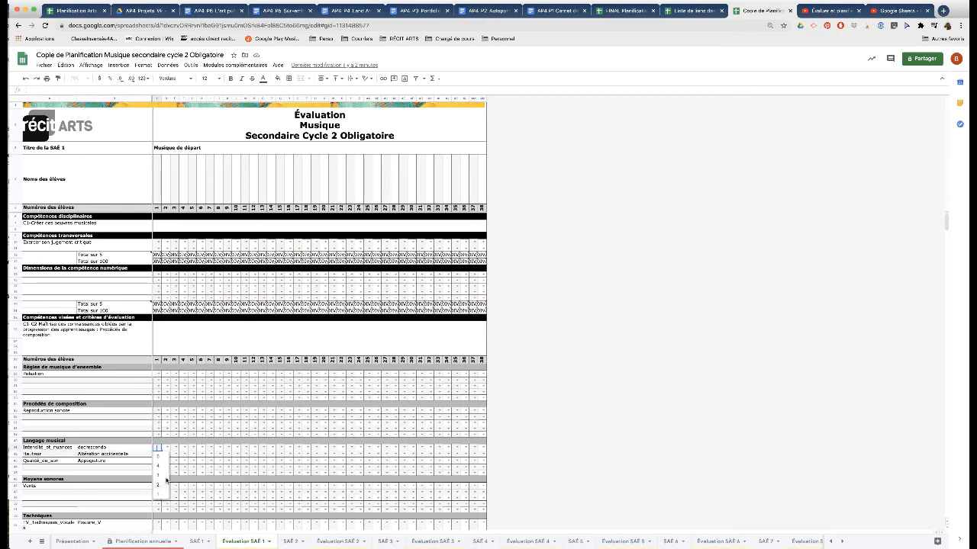
{"action": "scroll", "coordinate": [198, 456], "scroll_direction": "down", "scroll_amount": 2}
{"action": "left_click", "coordinate": [70, 460]}
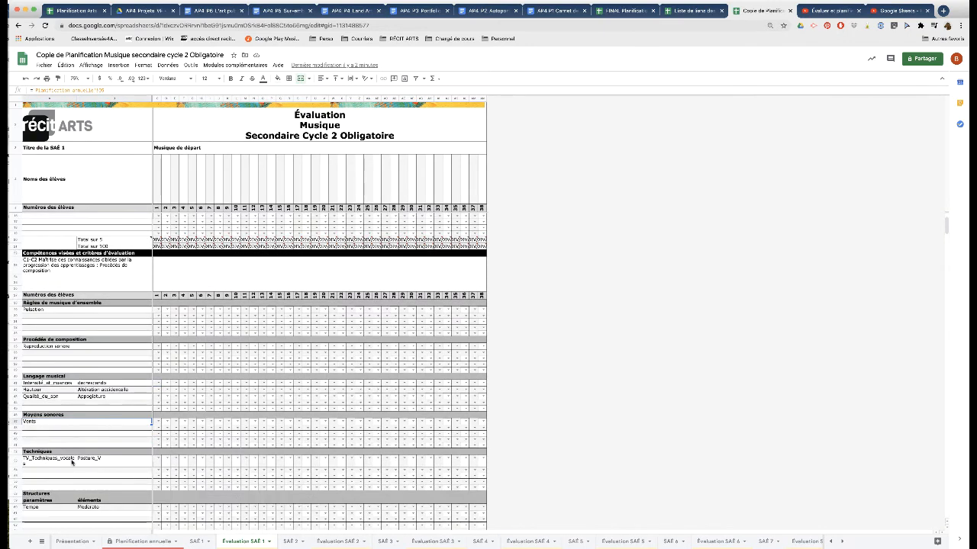
- On Évaluation SAÉ 1, grade student 1 with 5 for Vents and 4 for Posture_V, and student 2 with 4 for Vents
{"action": "scroll", "coordinate": [73, 461], "scroll_direction": "down", "scroll_amount": 2}
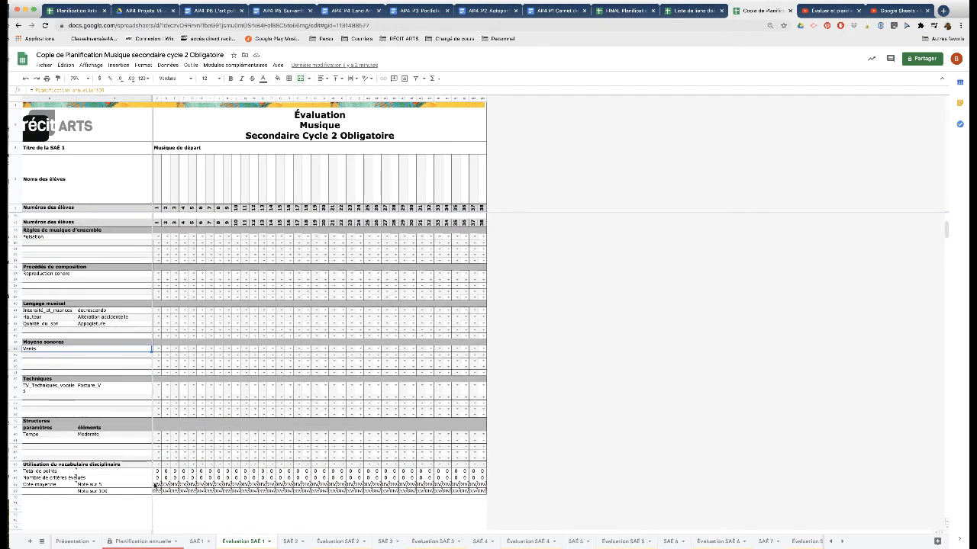
{"action": "left_click", "coordinate": [158, 349]}
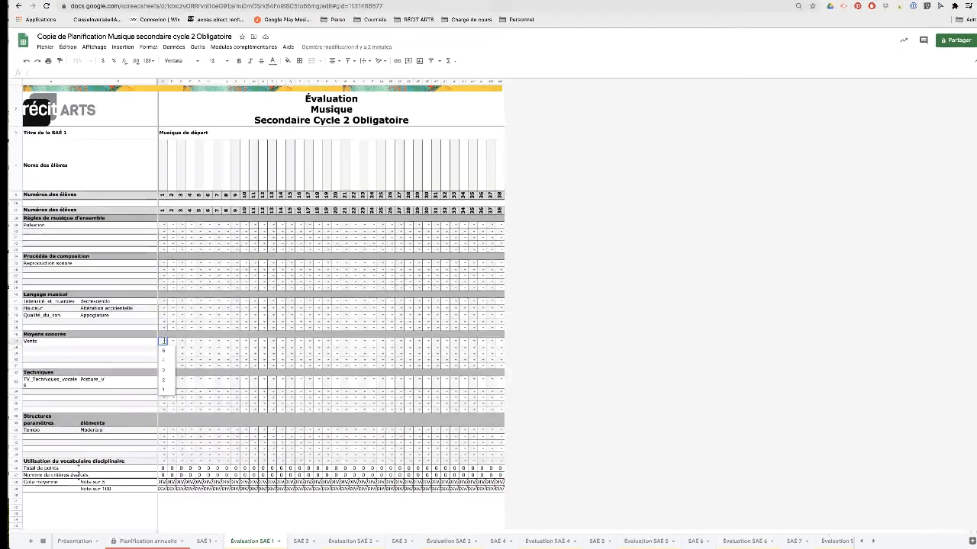
{"action": "left_click", "coordinate": [162, 351]}
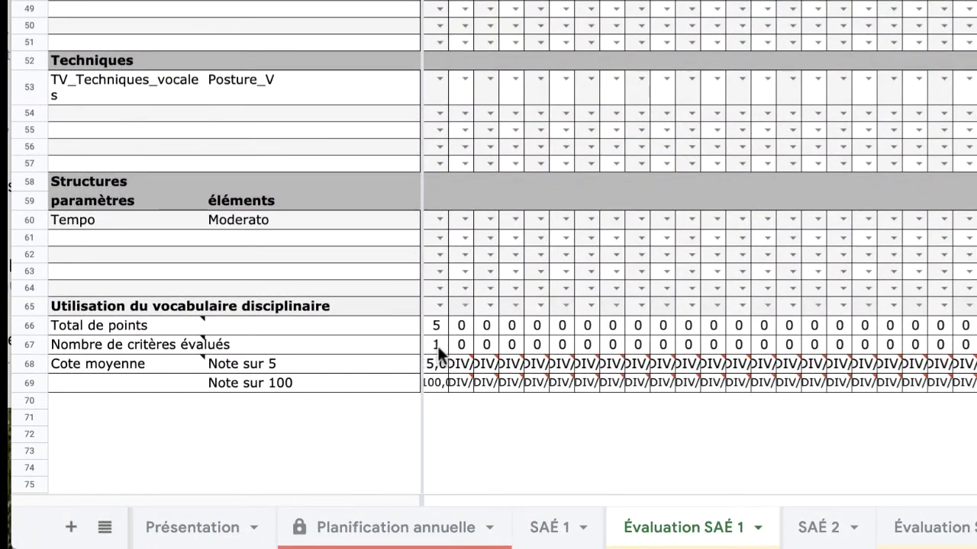
{"action": "left_click", "coordinate": [433, 78]}
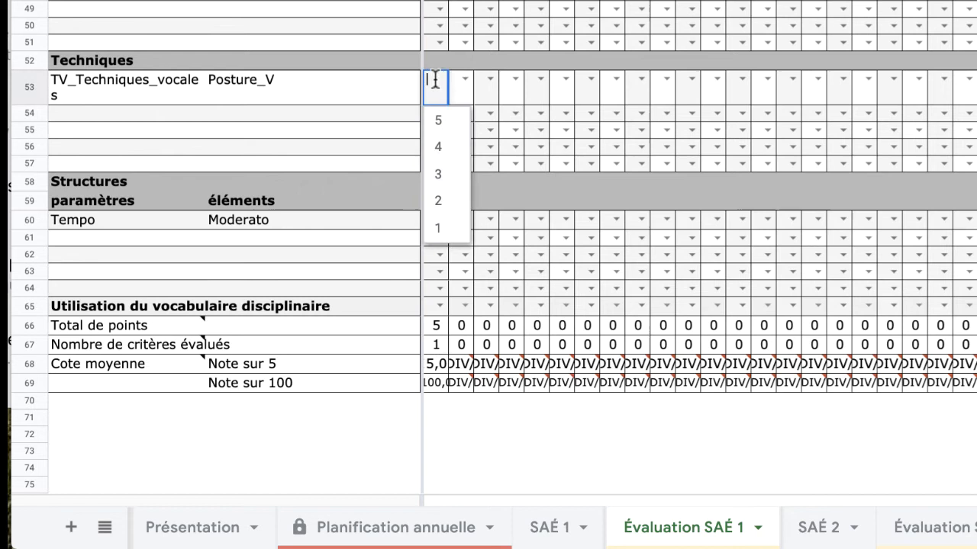
{"action": "left_click", "coordinate": [438, 147]}
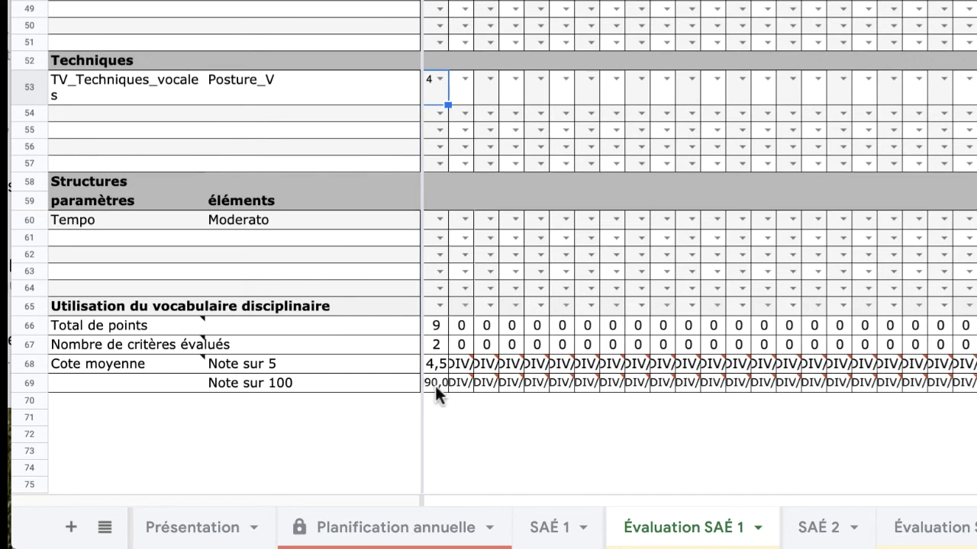
{"action": "left_click", "coordinate": [464, 1]}
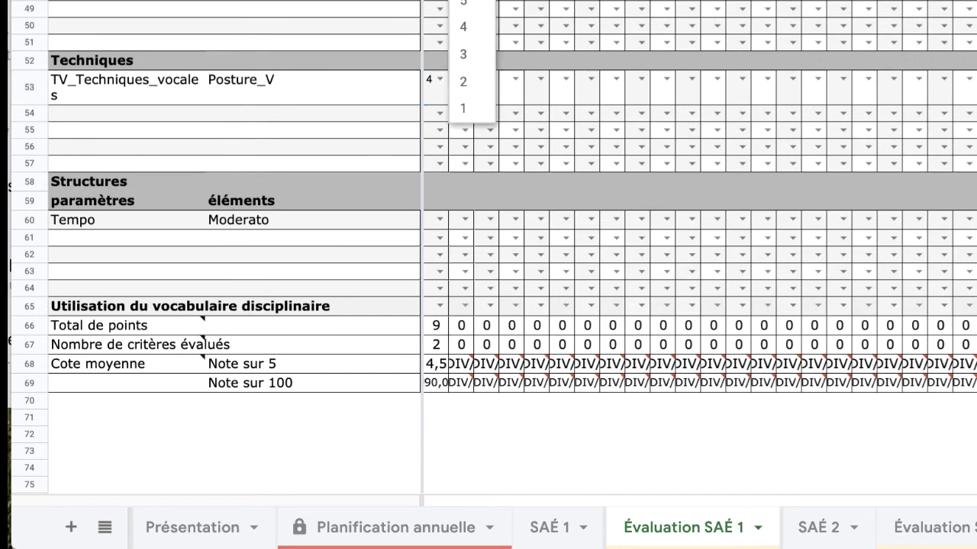
{"action": "left_click", "coordinate": [463, 27]}
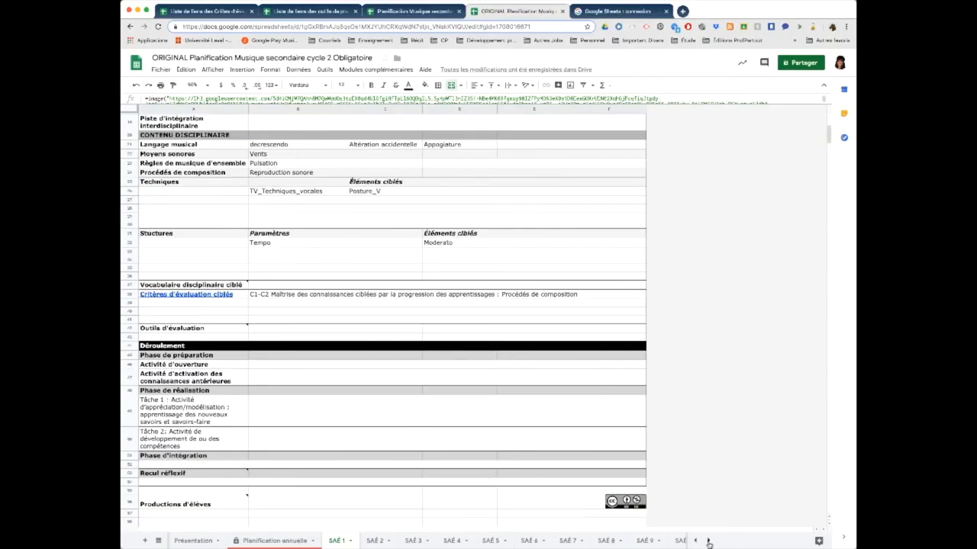
- Open the SAÉ Exemple sheet and review the sample plan from Description down to Activité d'ouverture
{"action": "left_click", "coordinate": [680, 541]}
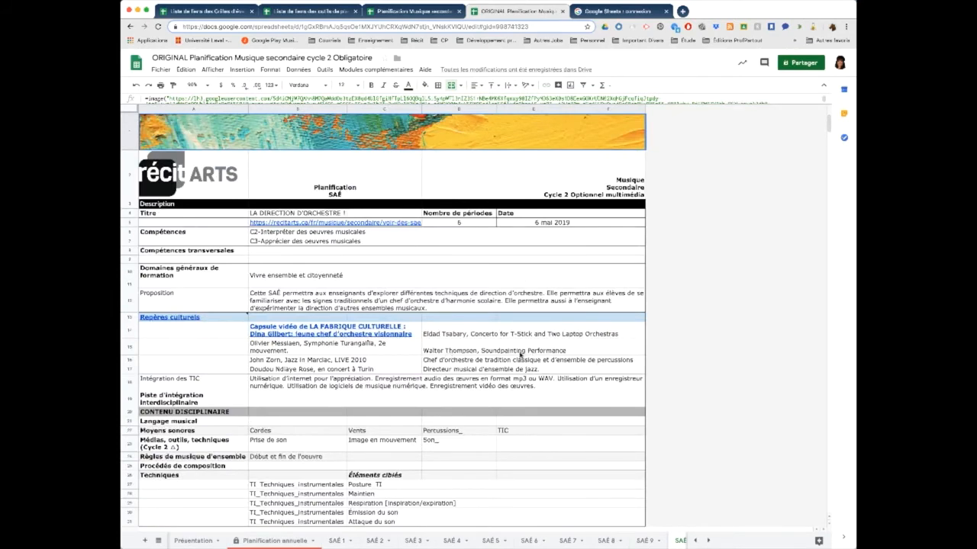
{"action": "scroll", "coordinate": [519, 355], "scroll_direction": "down", "scroll_amount": 5}
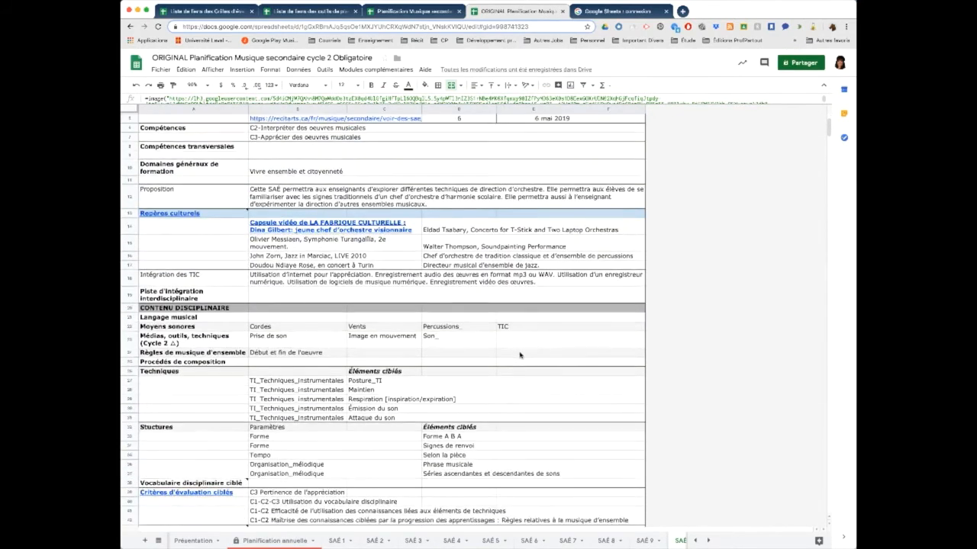
{"action": "scroll", "coordinate": [520, 354], "scroll_direction": "down", "scroll_amount": 4}
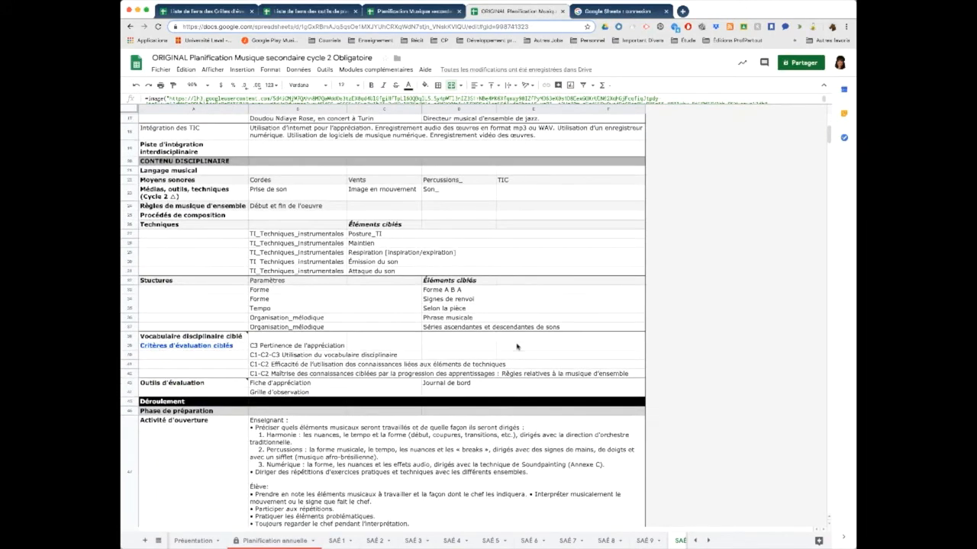
{"action": "scroll", "coordinate": [397, 226], "scroll_direction": "up", "scroll_amount": 10}
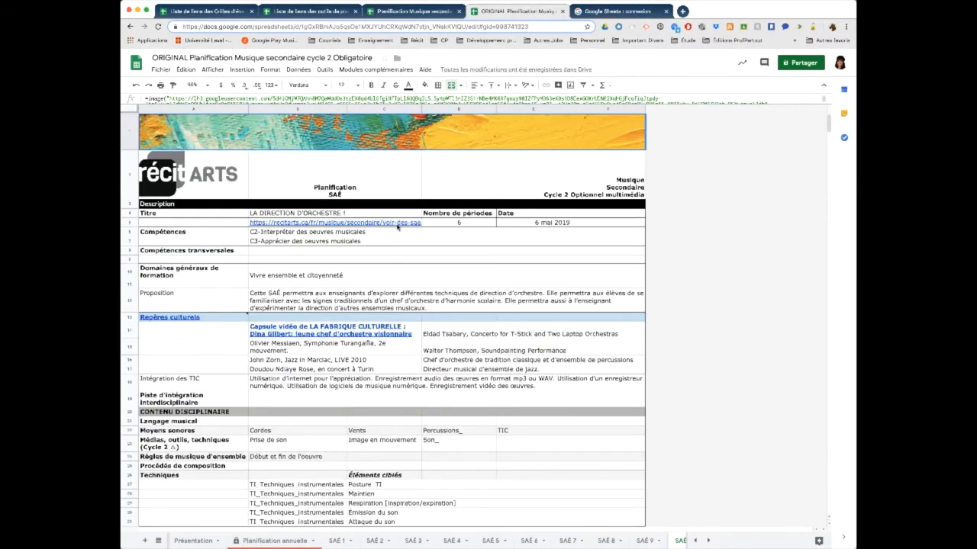
- Check the print preview of the Planification annuelle sheet through its last page, and return to the sheet without printing
{"action": "left_click", "coordinate": [276, 540]}
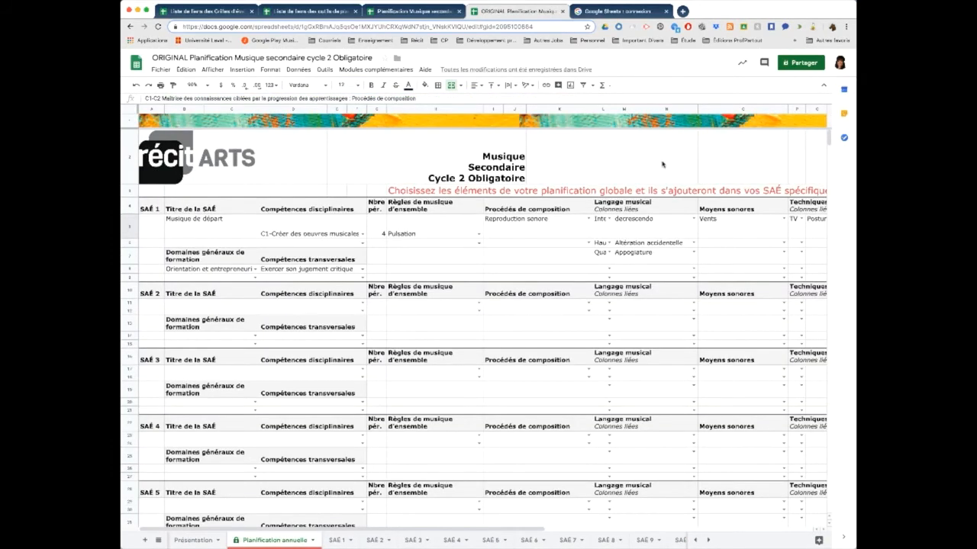
{"action": "key", "text": "super+p"}
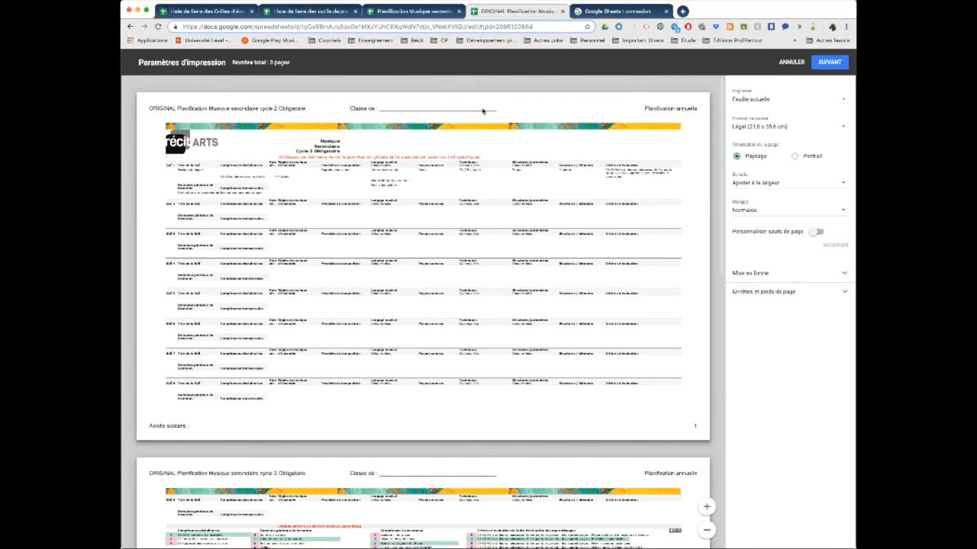
{"action": "scroll", "coordinate": [443, 200], "scroll_direction": "down", "scroll_amount": 1}
{"action": "scroll", "coordinate": [441, 236], "scroll_direction": "down", "scroll_amount": 5}
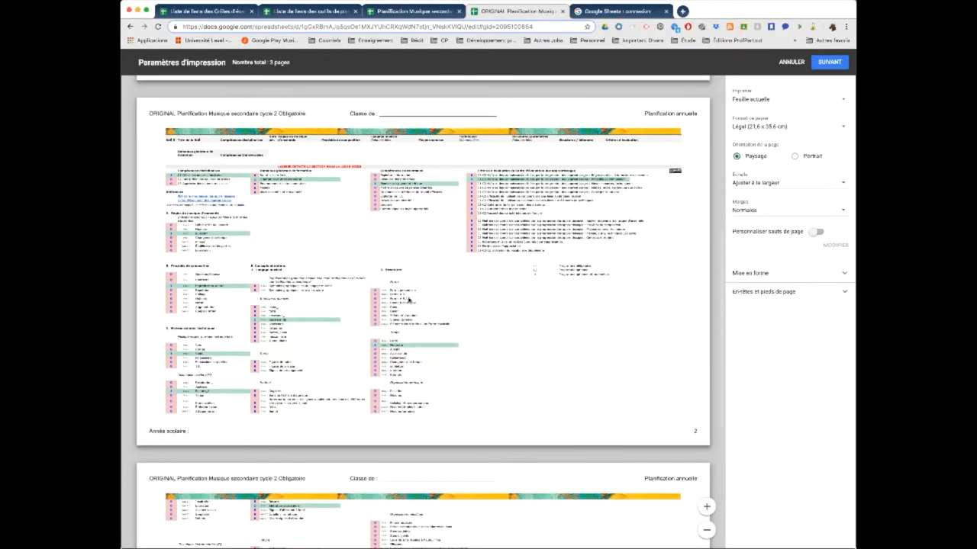
{"action": "scroll", "coordinate": [372, 303], "scroll_direction": "down", "scroll_amount": 5}
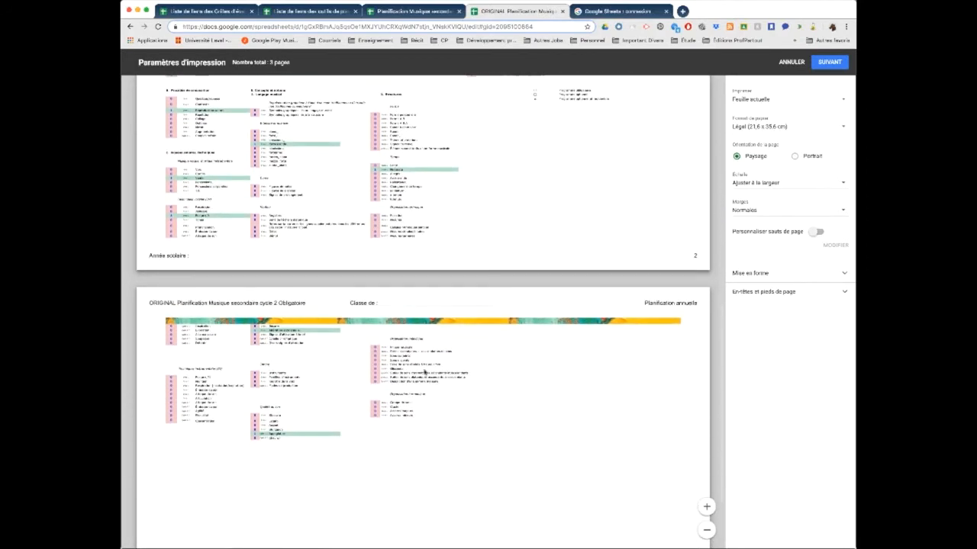
{"action": "scroll", "coordinate": [314, 385], "scroll_direction": "up", "scroll_amount": 10}
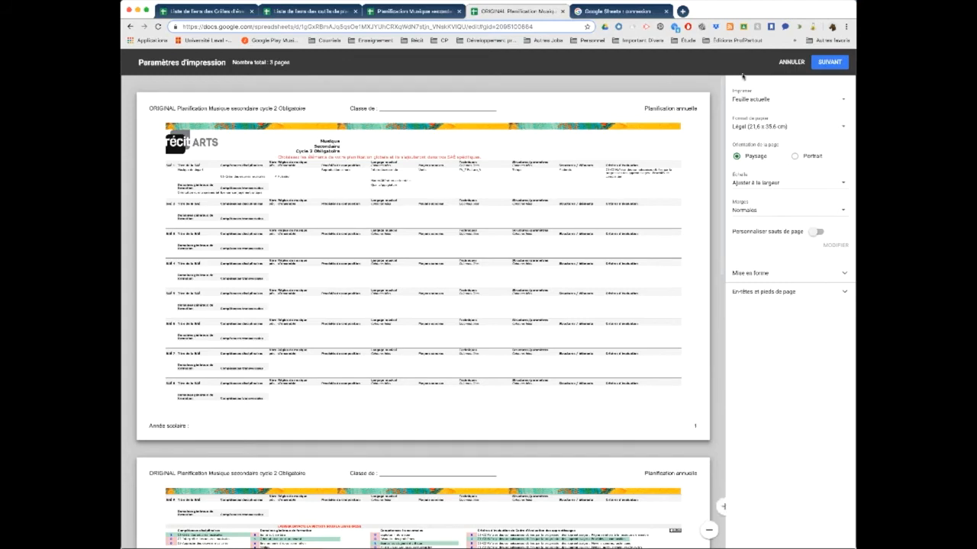
{"action": "left_click", "coordinate": [791, 62]}
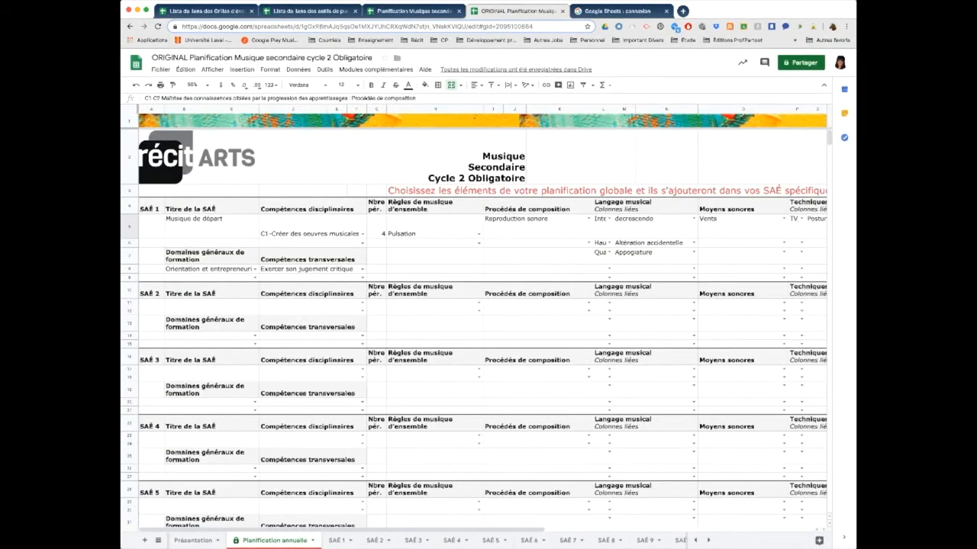
- Check the print preview of the SAÉ 1 sheet and leave it without printing
{"action": "left_click", "coordinate": [338, 539]}
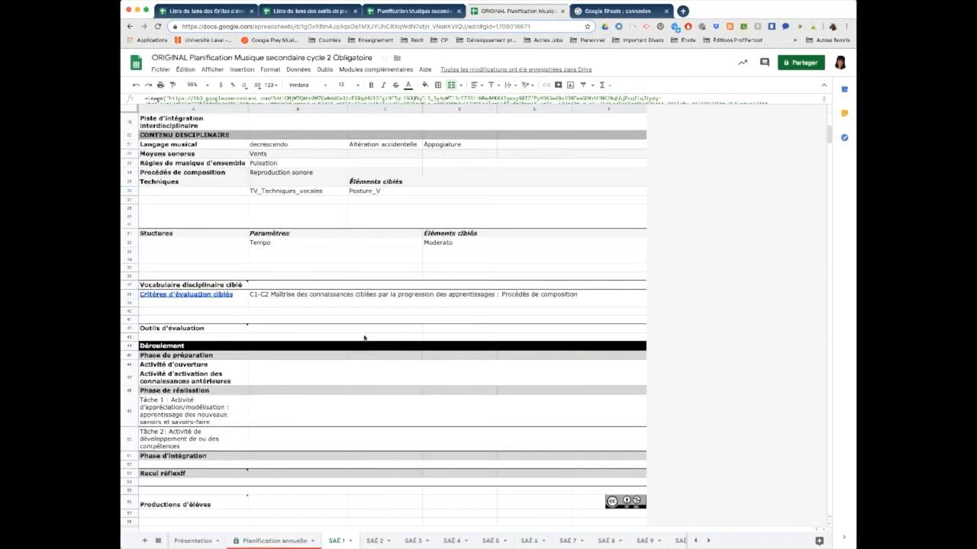
{"action": "key", "text": "super+p"}
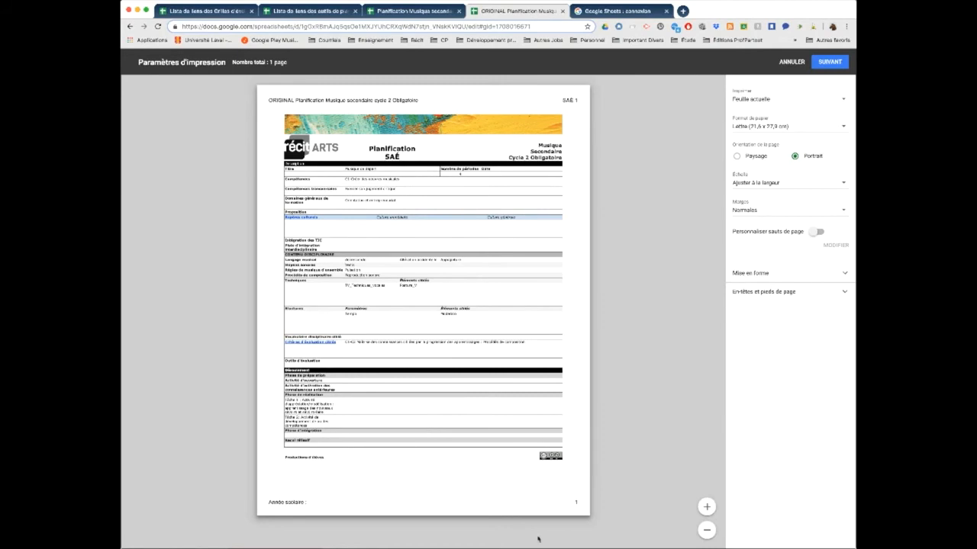
{"action": "left_click", "coordinate": [791, 62]}
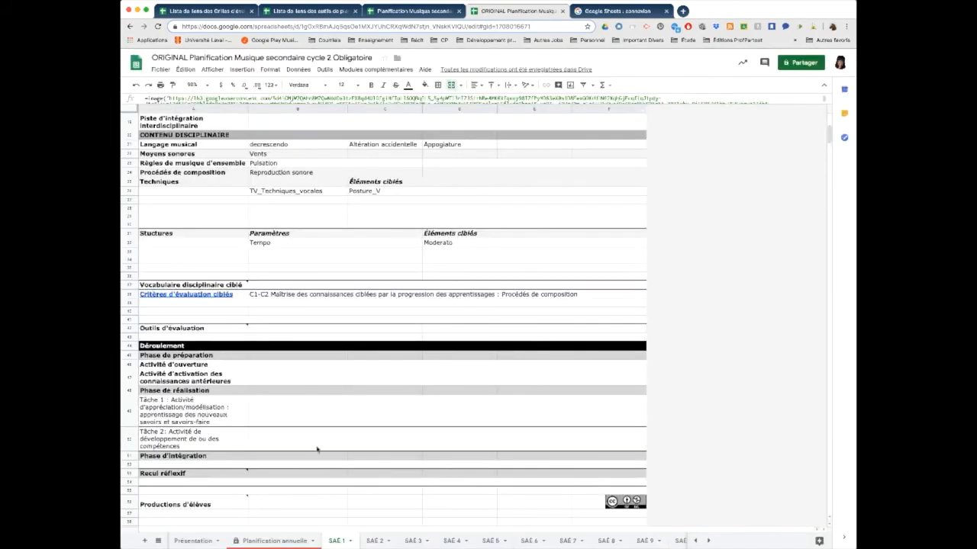
- Check both pages of the SAÉ Exemple sheet's print preview, and return to the sheet without printing
{"action": "left_click", "coordinate": [675, 541]}
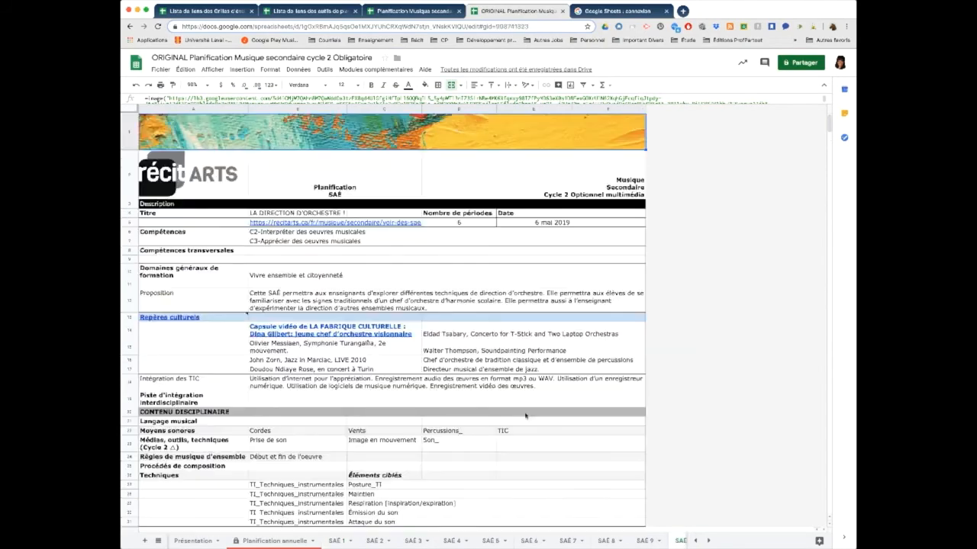
{"action": "key", "text": "super+p"}
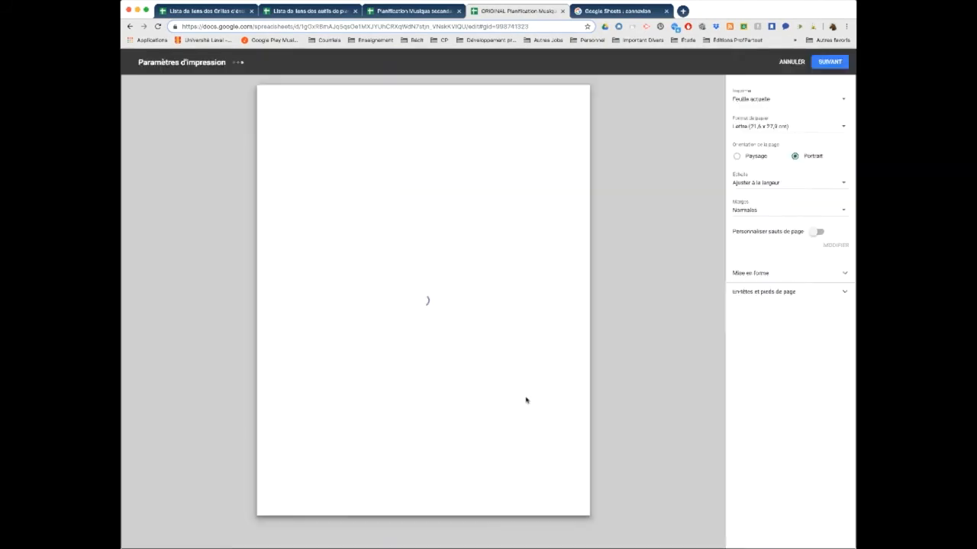
{"action": "scroll", "coordinate": [482, 323], "scroll_direction": "down", "scroll_amount": 3}
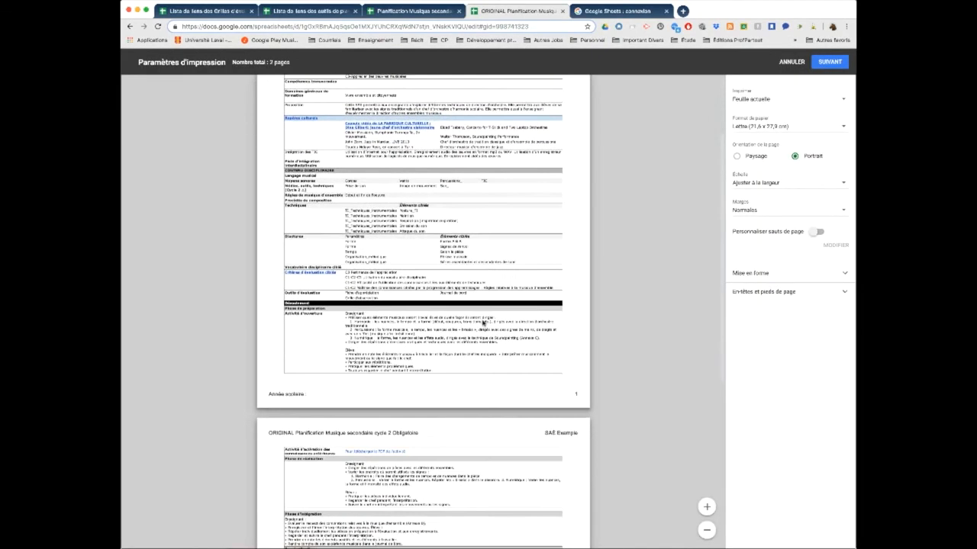
{"action": "scroll", "coordinate": [447, 325], "scroll_direction": "down", "scroll_amount": 3}
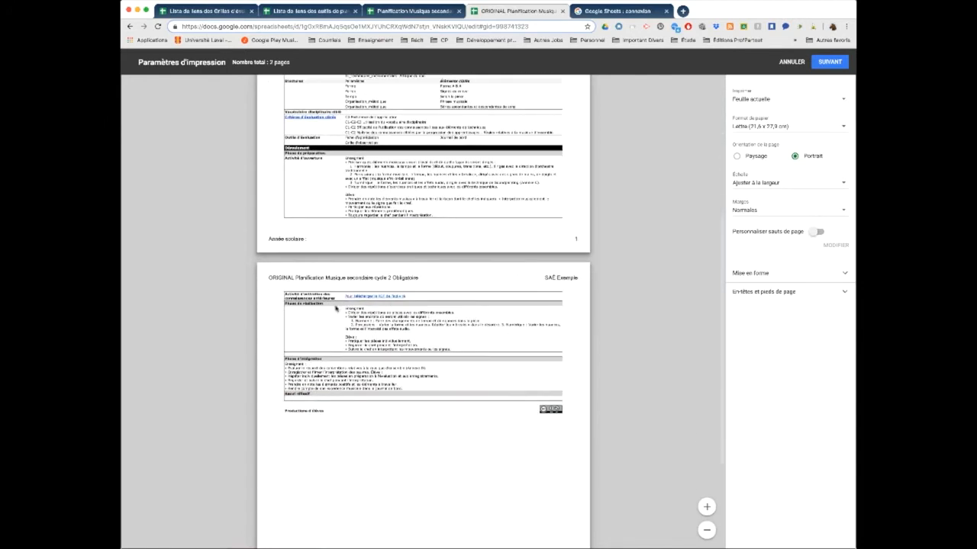
{"action": "scroll", "coordinate": [519, 351], "scroll_direction": "up", "scroll_amount": 1}
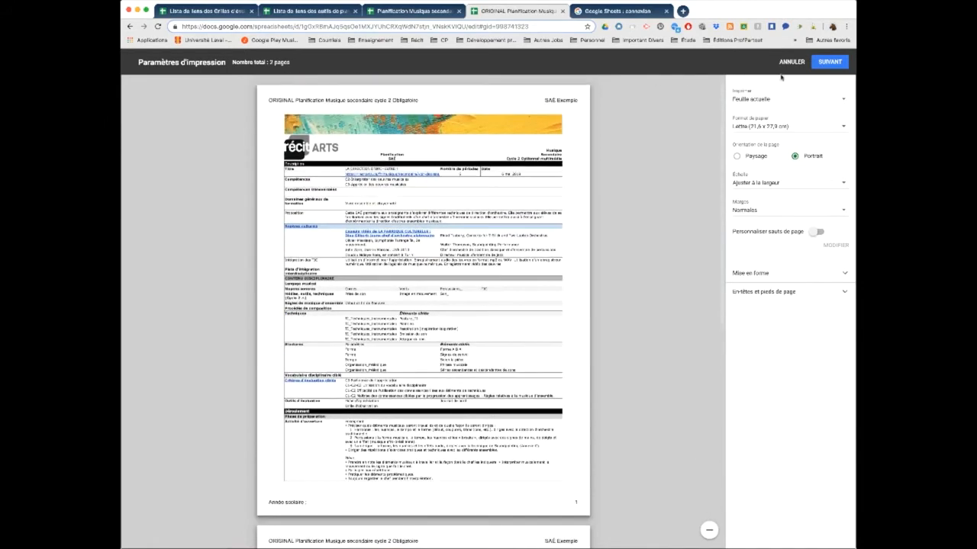
{"action": "left_click", "coordinate": [791, 63]}
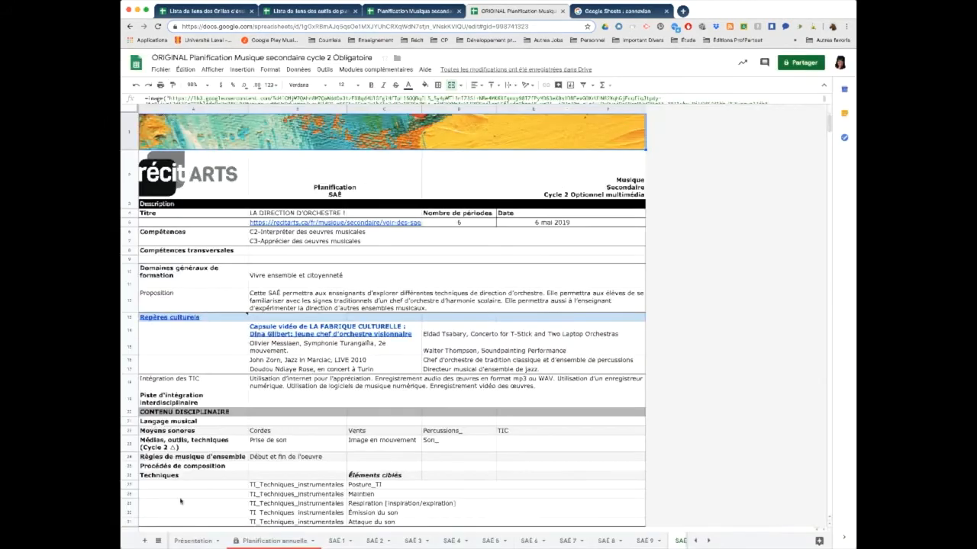
- Open the Ressources disponibles sheet and look over its links to ministry documents, observation grids and evaluation tools
{"action": "left_click", "coordinate": [708, 540]}
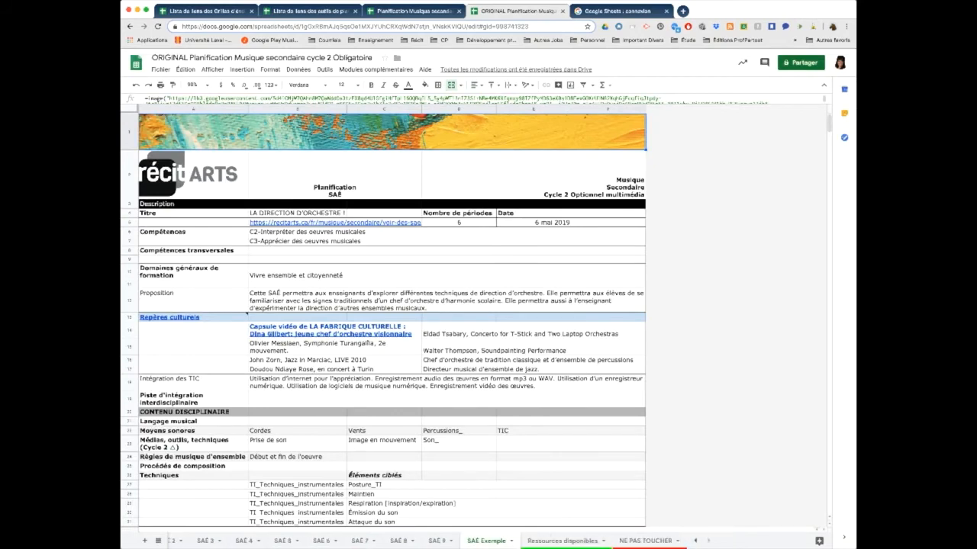
{"action": "left_click", "coordinate": [562, 541]}
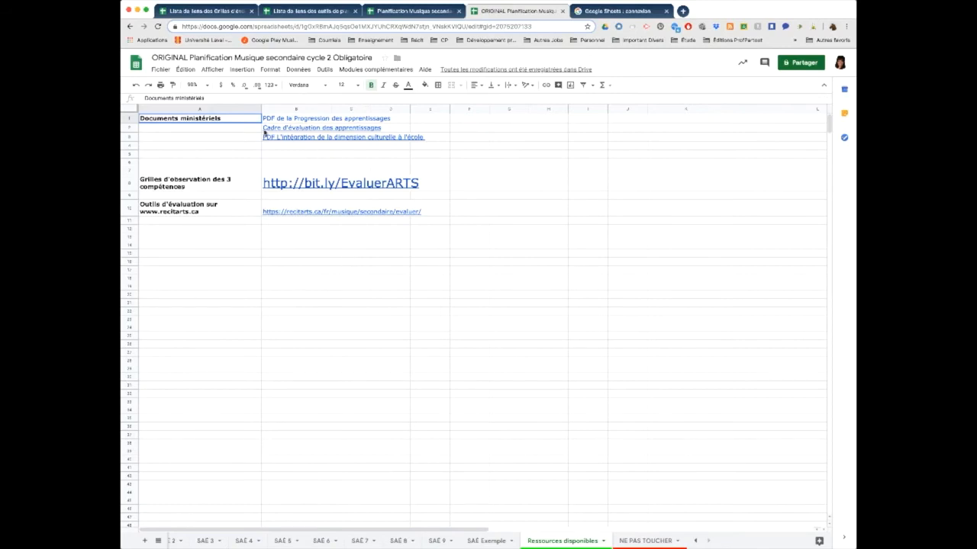
{"action": "mouse_move", "coordinate": [292, 121]}
{"action": "mouse_move", "coordinate": [275, 193]}
- Switch to the Liste de liens des outils de planification en ARTS spreadsheet and review its short link, instructions and discipline links down to Musique
{"action": "left_click", "coordinate": [309, 14]}
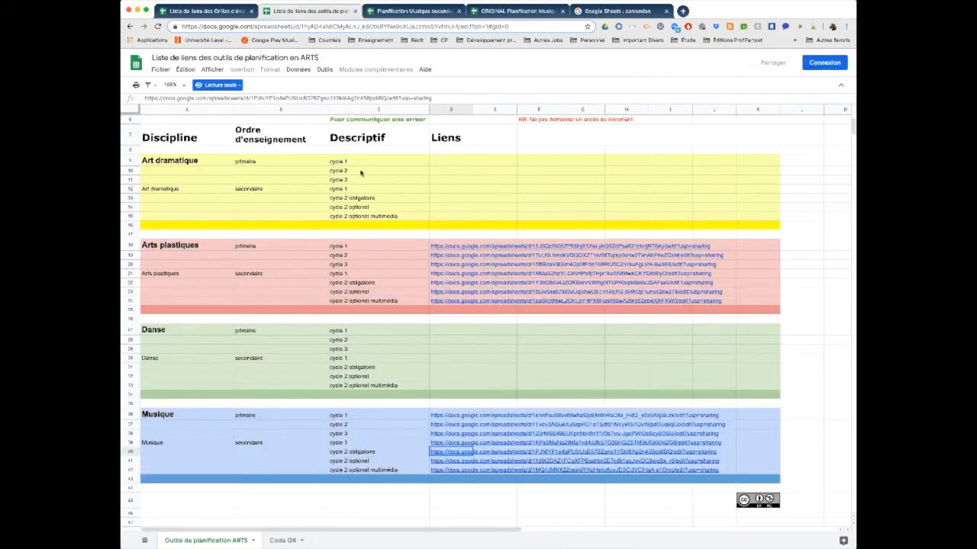
{"action": "scroll", "coordinate": [364, 192], "scroll_direction": "up", "scroll_amount": 3}
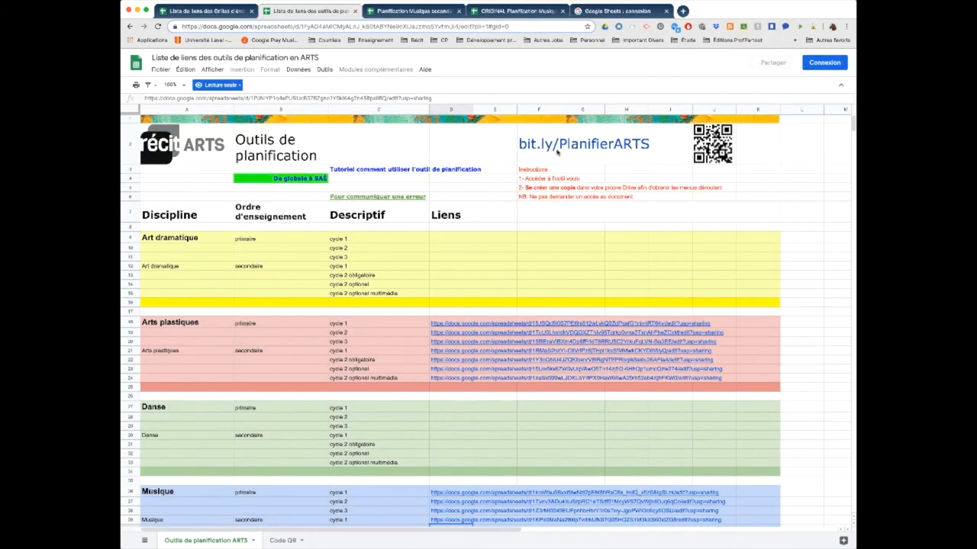
{"action": "mouse_move", "coordinate": [534, 155]}
{"action": "scroll", "coordinate": [635, 153], "scroll_direction": "down", "scroll_amount": 3}
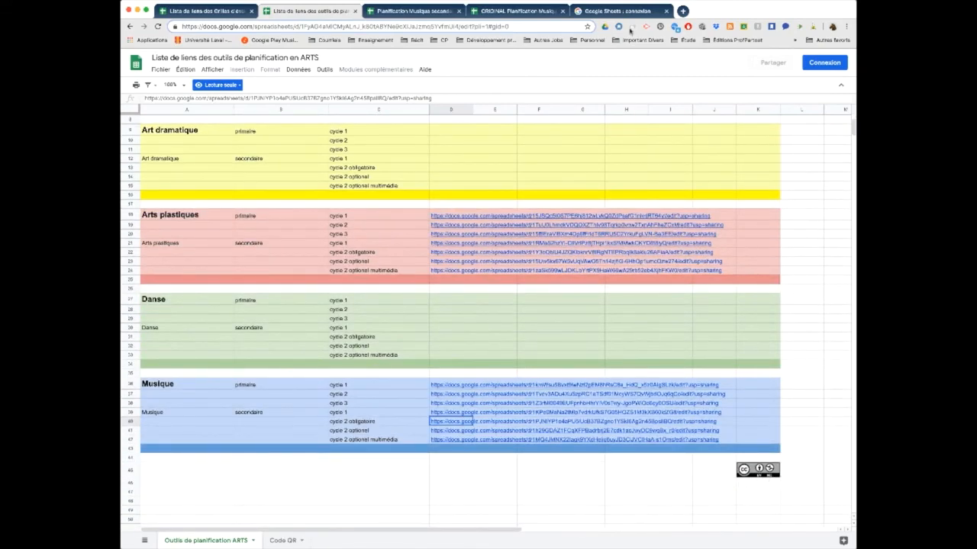
{"action": "left_click", "coordinate": [605, 0]}
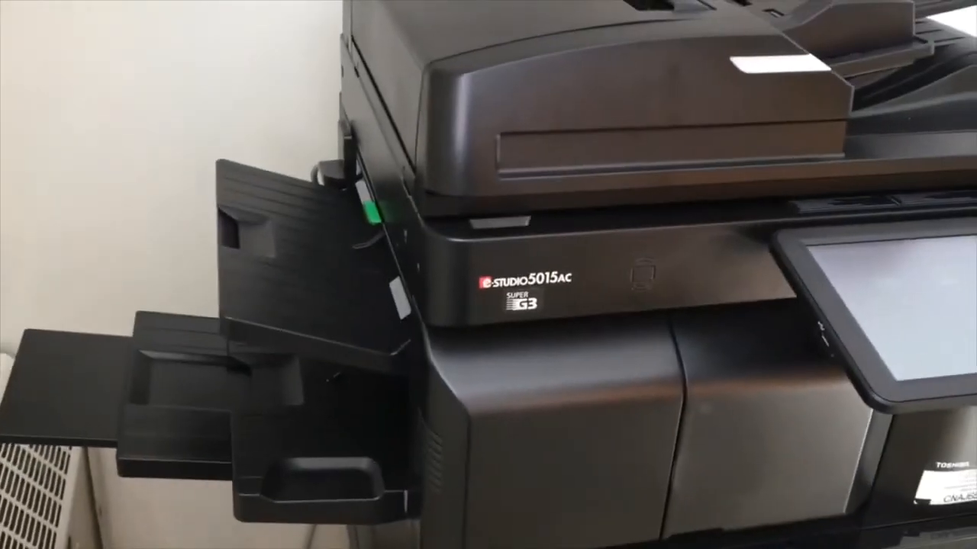